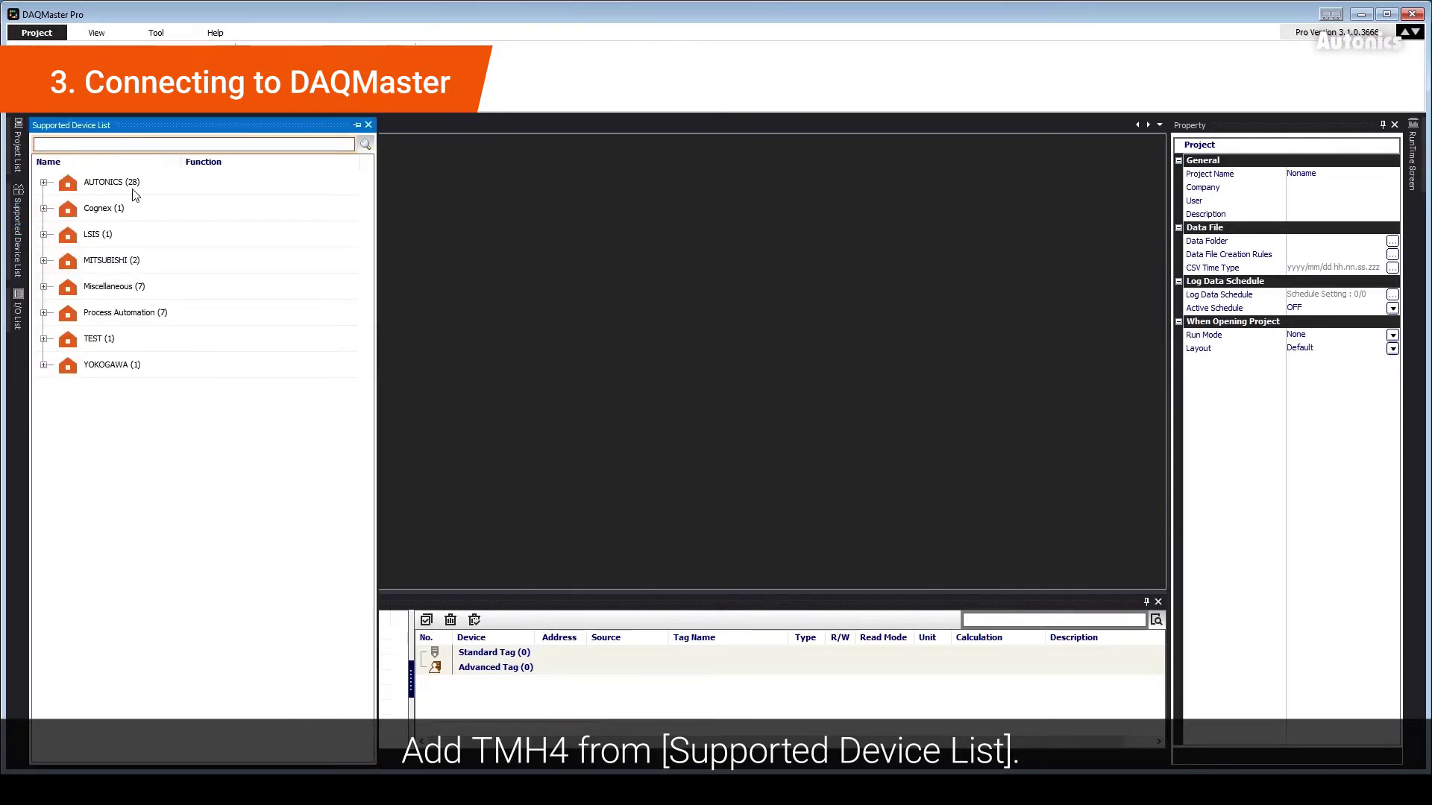
Step: Add the AUTONICS TMH4 4-channel module from the supported devices to the system with a new RS-232 interface
{"action": "double_click", "coordinate": [132, 185]}
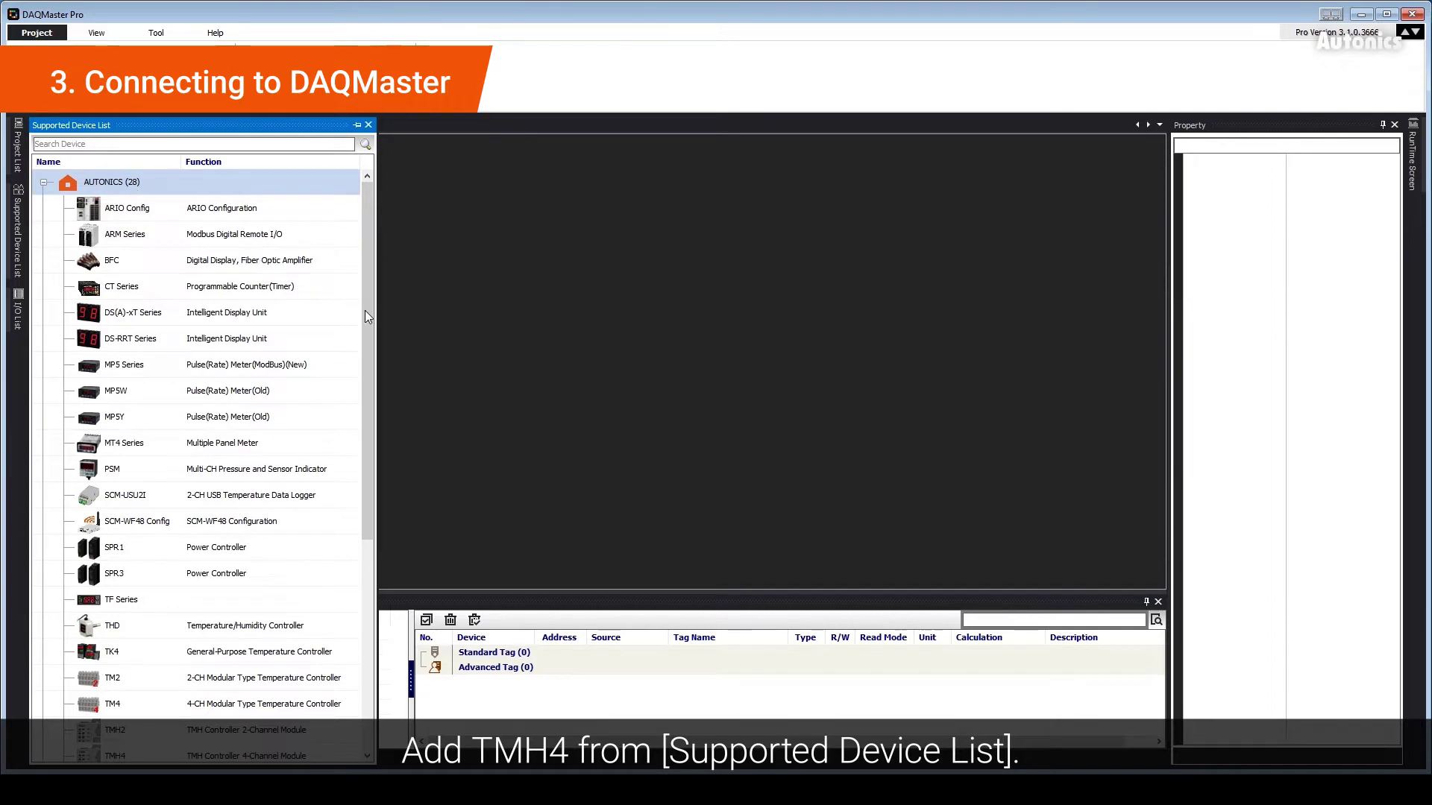
{"action": "left_click_drag", "start_coordinate": [367, 311], "coordinate": [351, 480]}
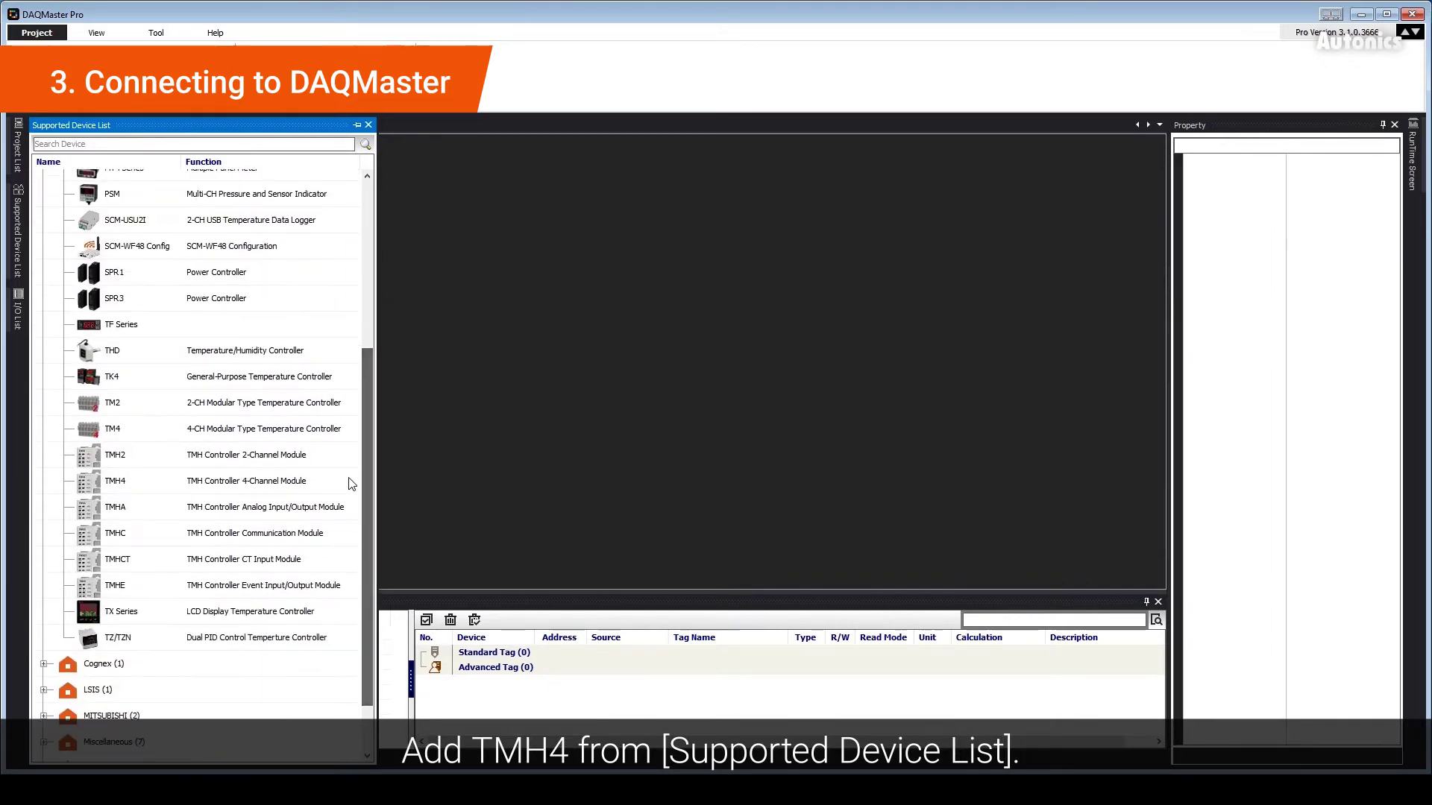
{"action": "double_click", "coordinate": [238, 481]}
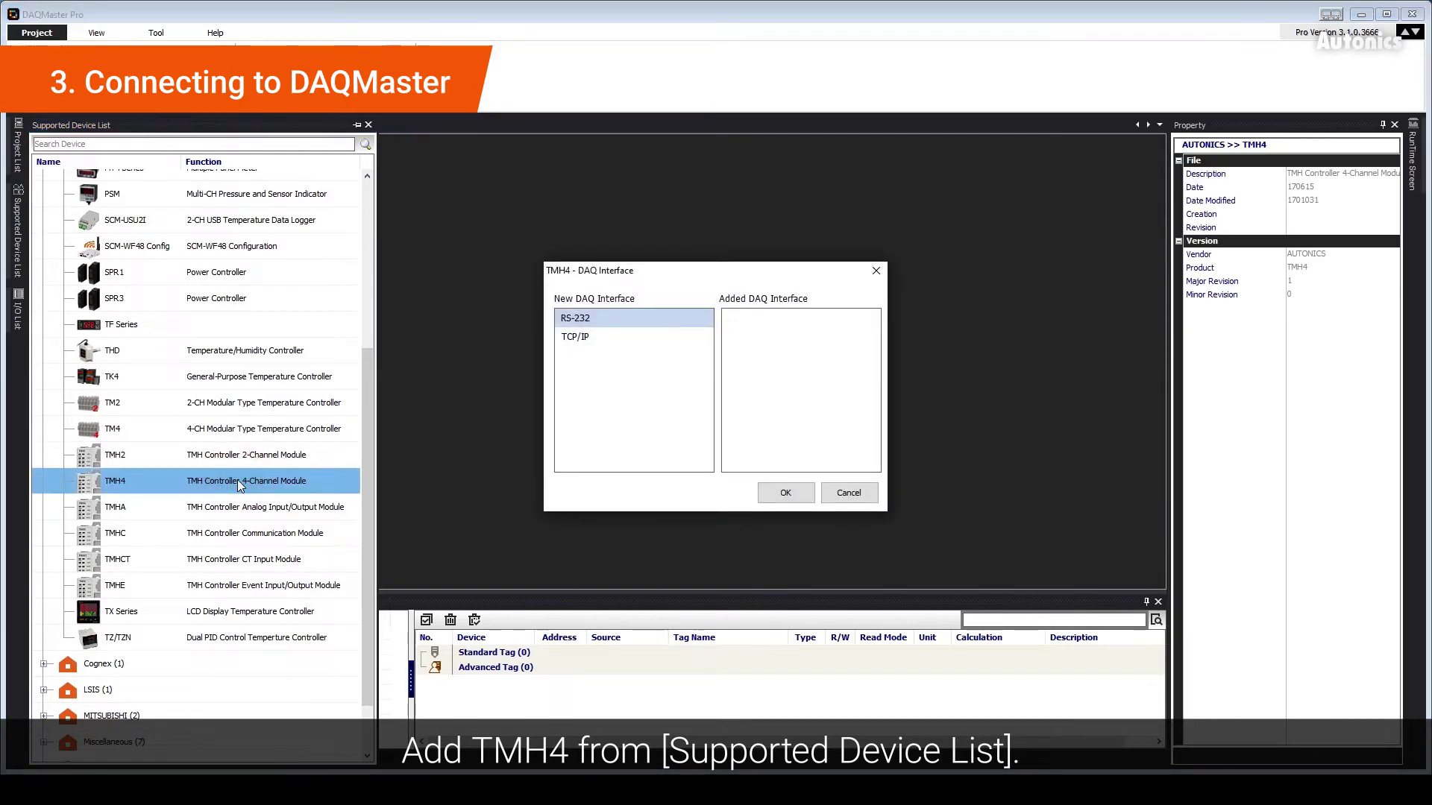
{"action": "left_click", "coordinate": [780, 495]}
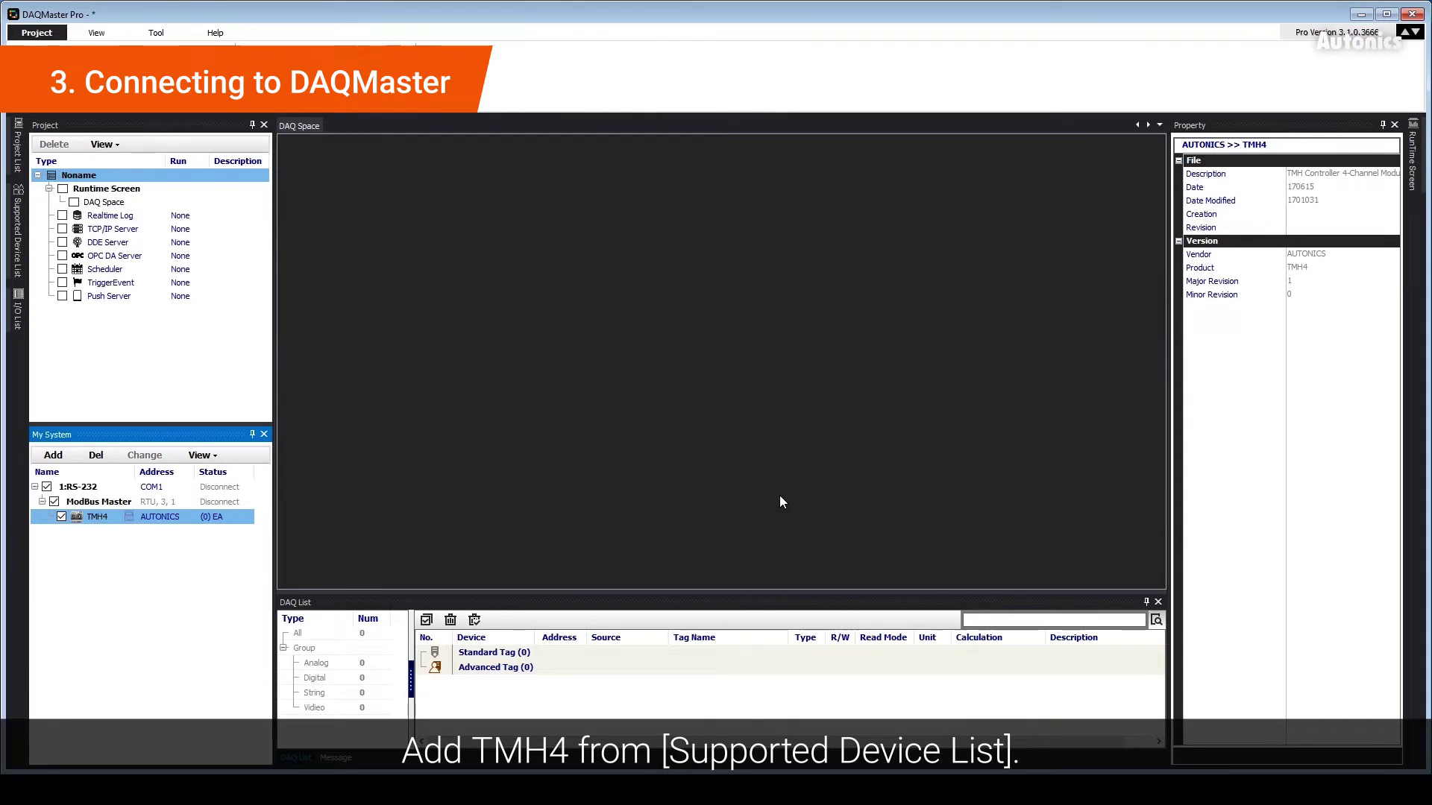
Step: Set the RS-232 interface's communication port to COM3=VCP0 and connect to the system
{"action": "left_click", "coordinate": [231, 488]}
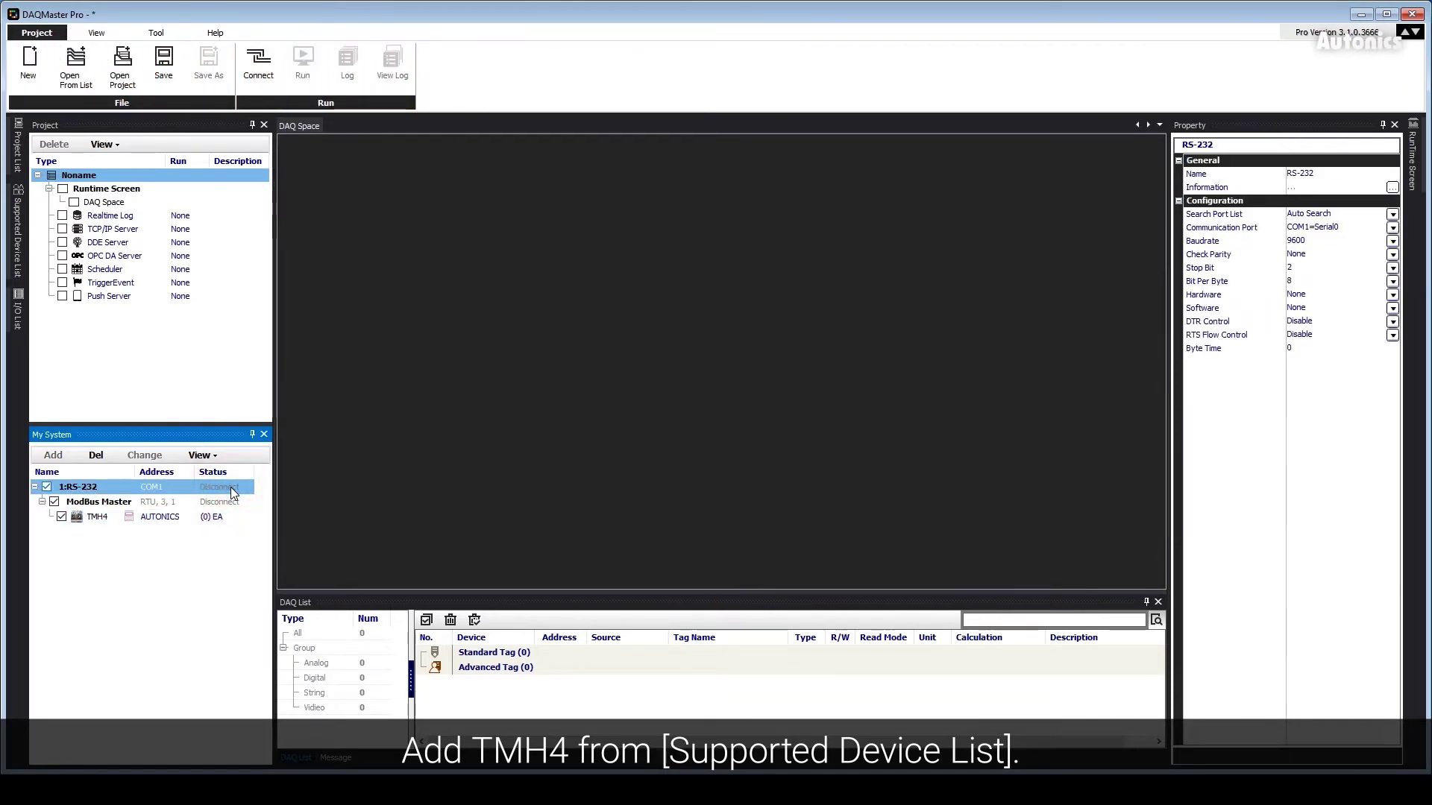
{"action": "left_click", "coordinate": [1392, 228]}
{"action": "left_click", "coordinate": [1328, 256]}
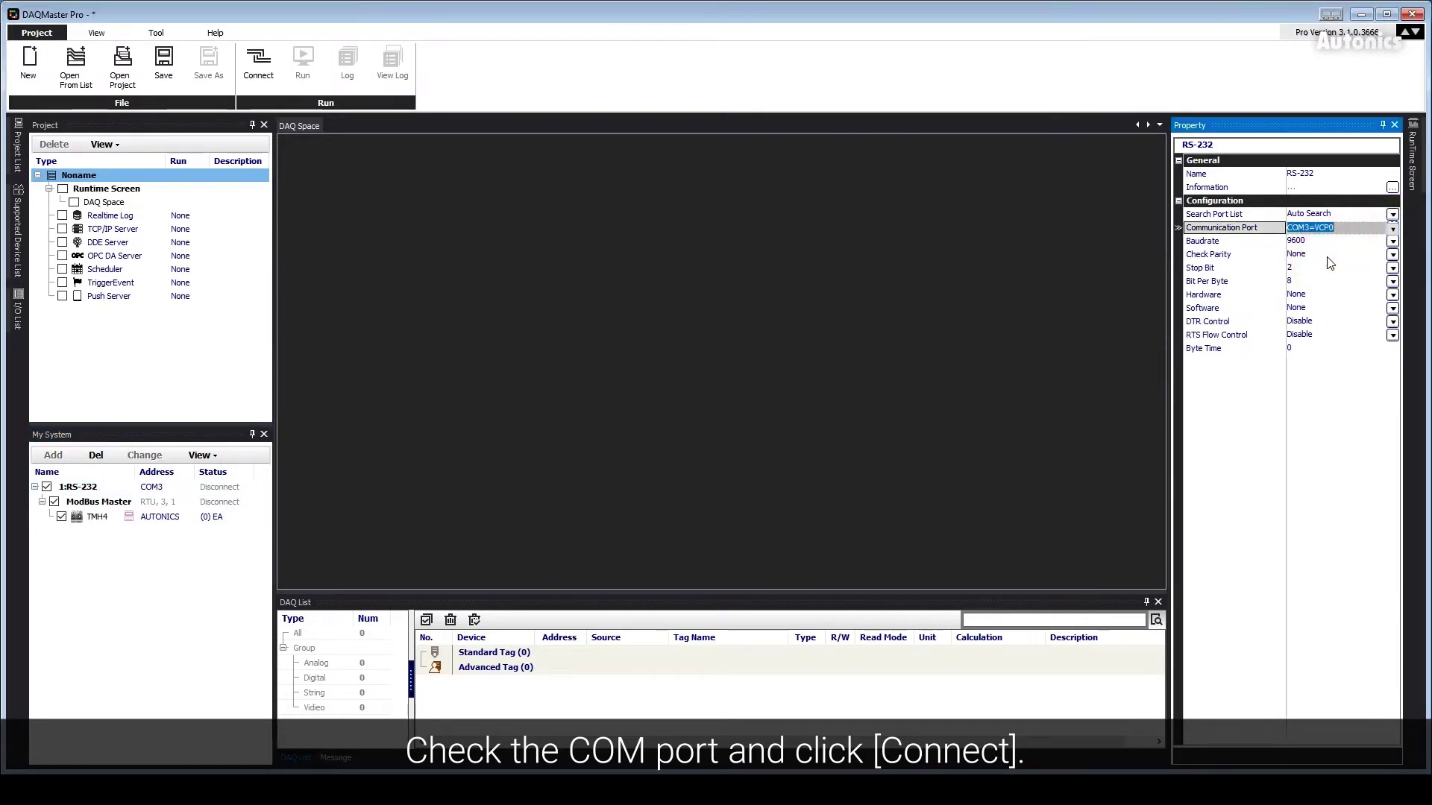
{"action": "left_click", "coordinate": [259, 65]}
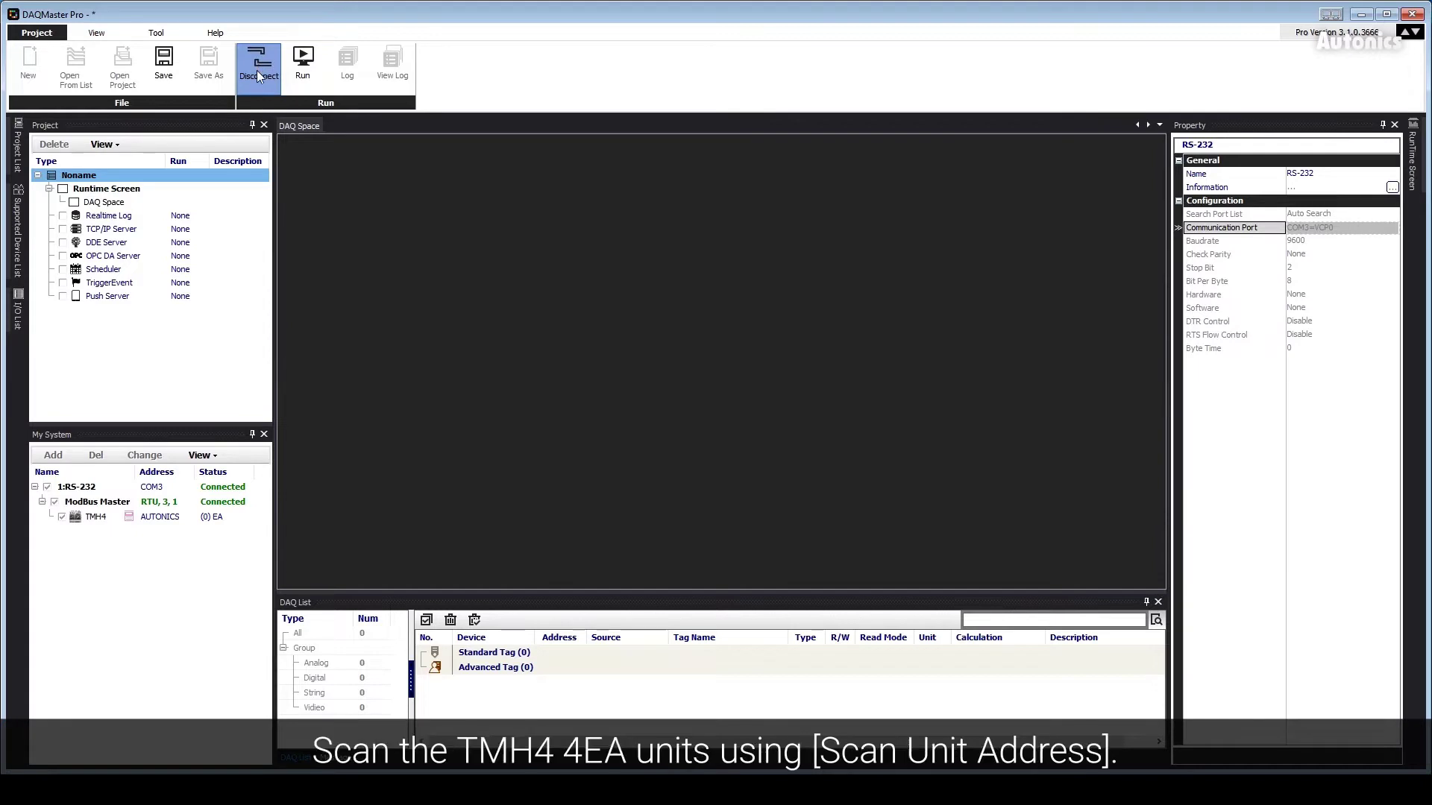
Step: Scan addresses 1 to 4 for TMH4 units, add all scanned units, and read all unit parameters
{"action": "right_click", "coordinate": [183, 518]}
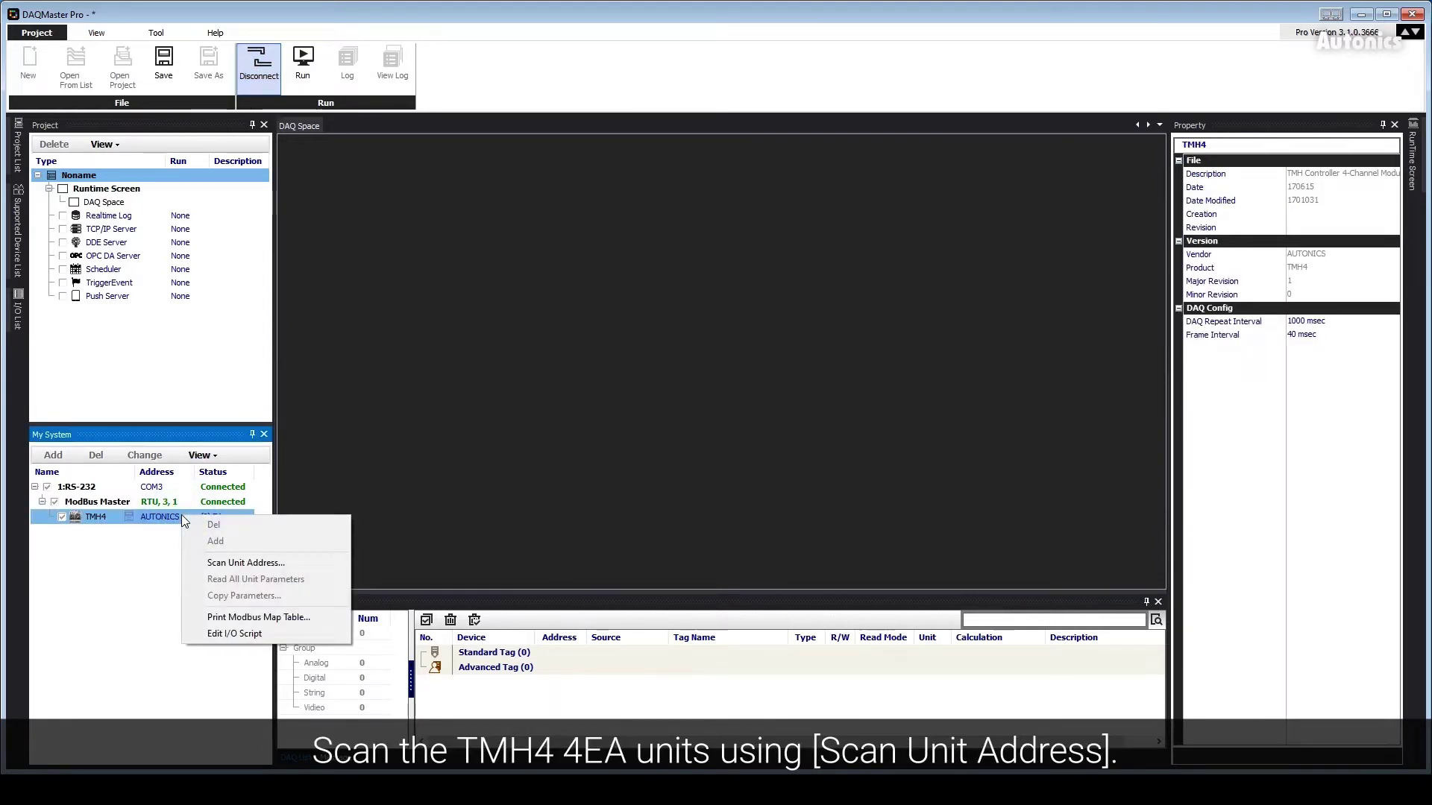
{"action": "left_click", "coordinate": [268, 563]}
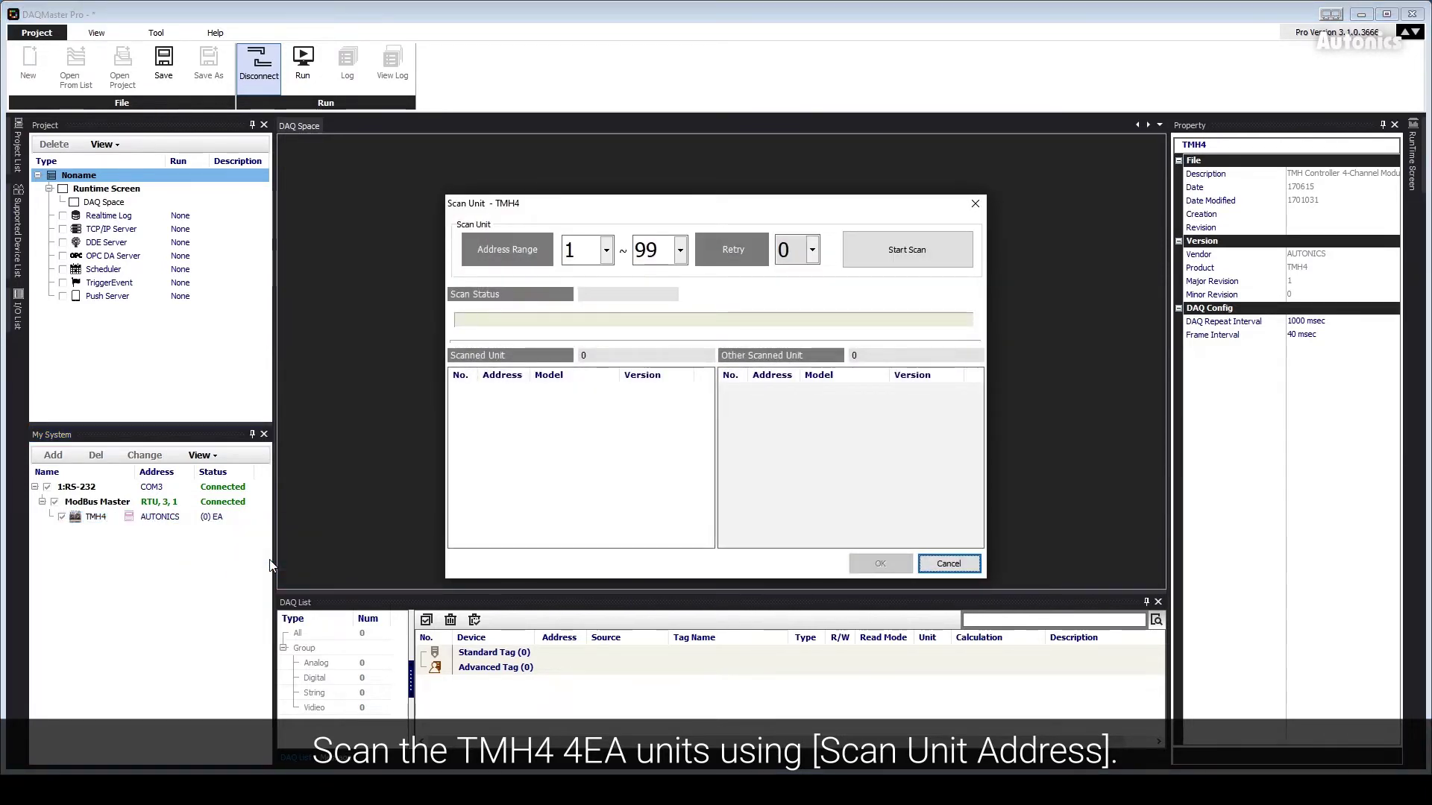
{"action": "double_click", "coordinate": [658, 249]}
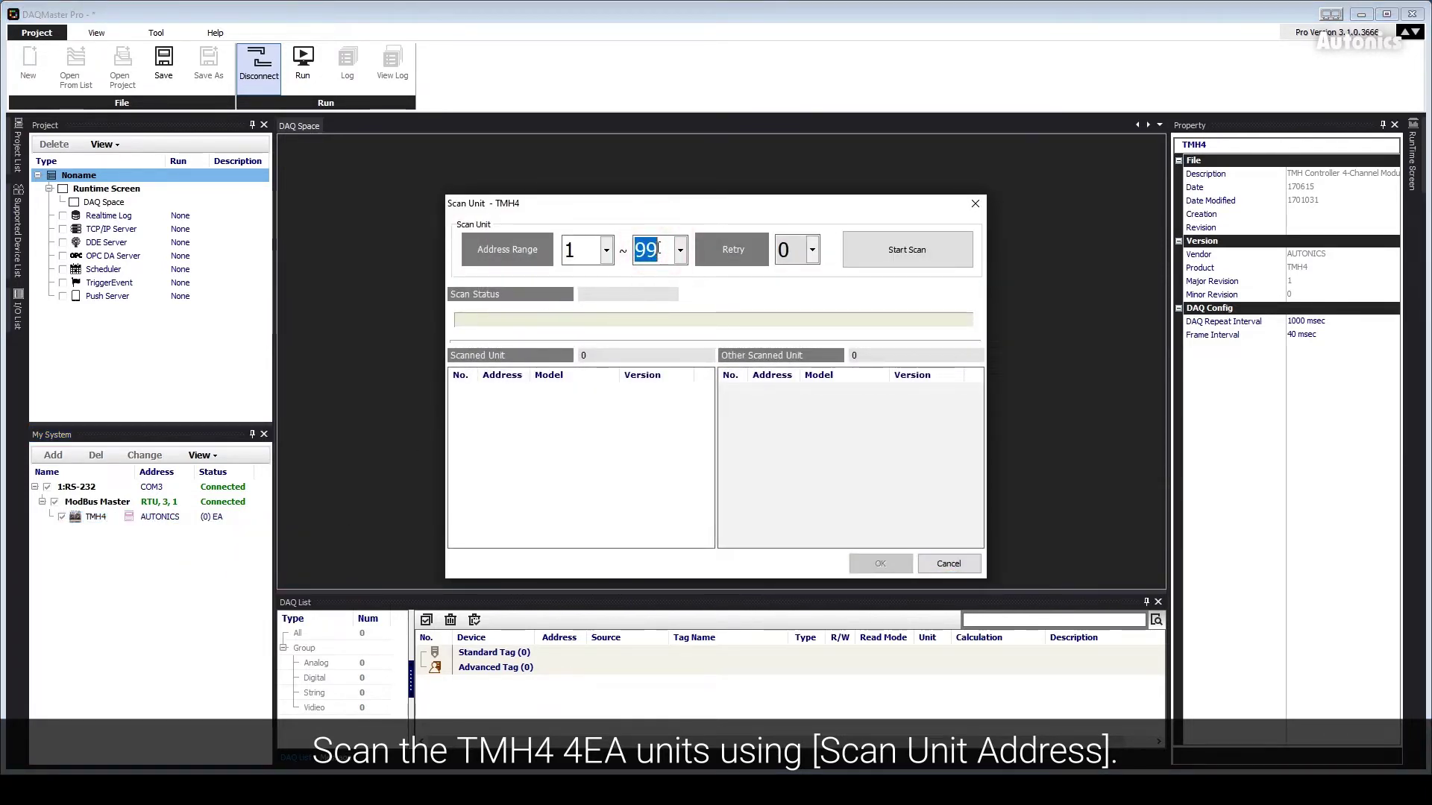
{"action": "type", "text": "4"}
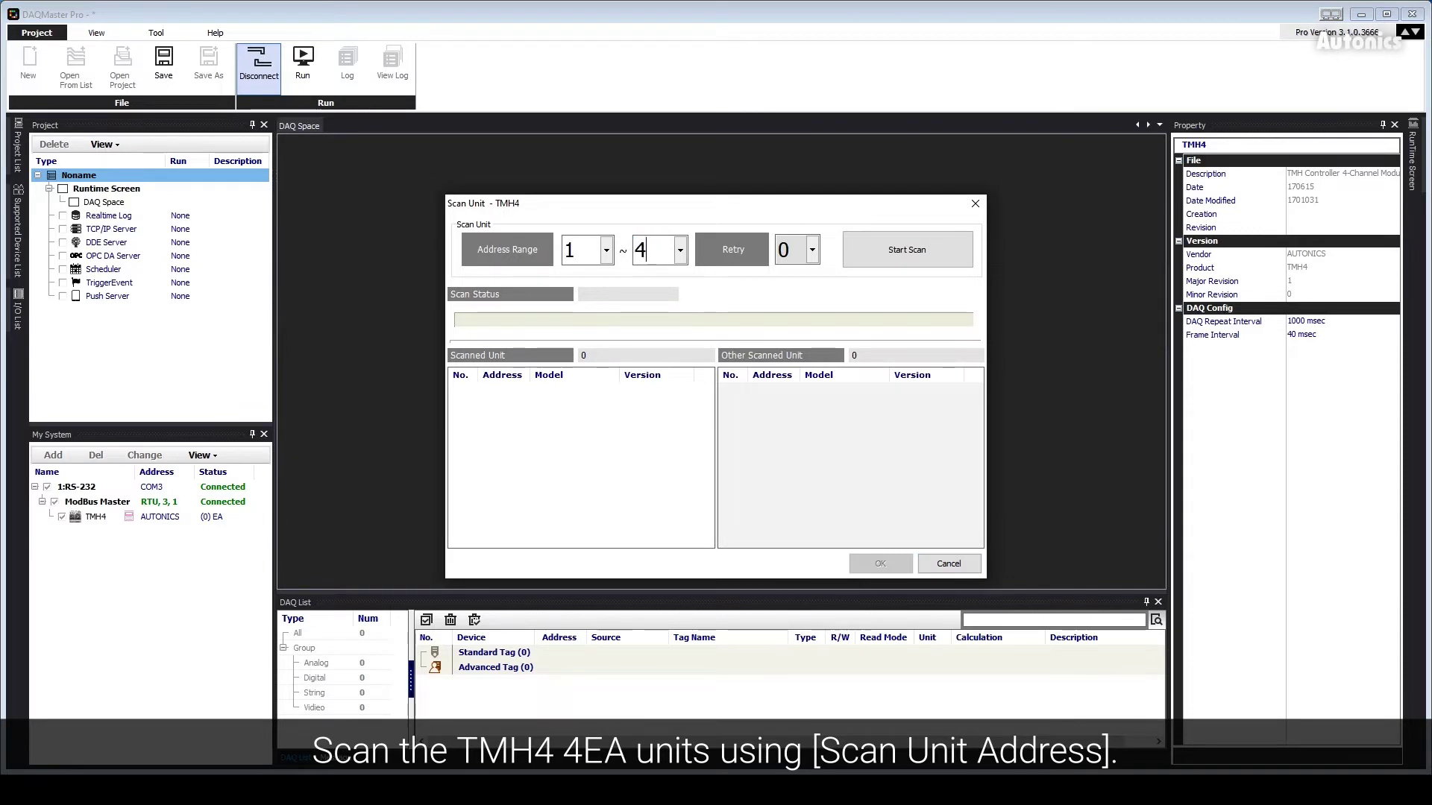
{"action": "left_click", "coordinate": [892, 253]}
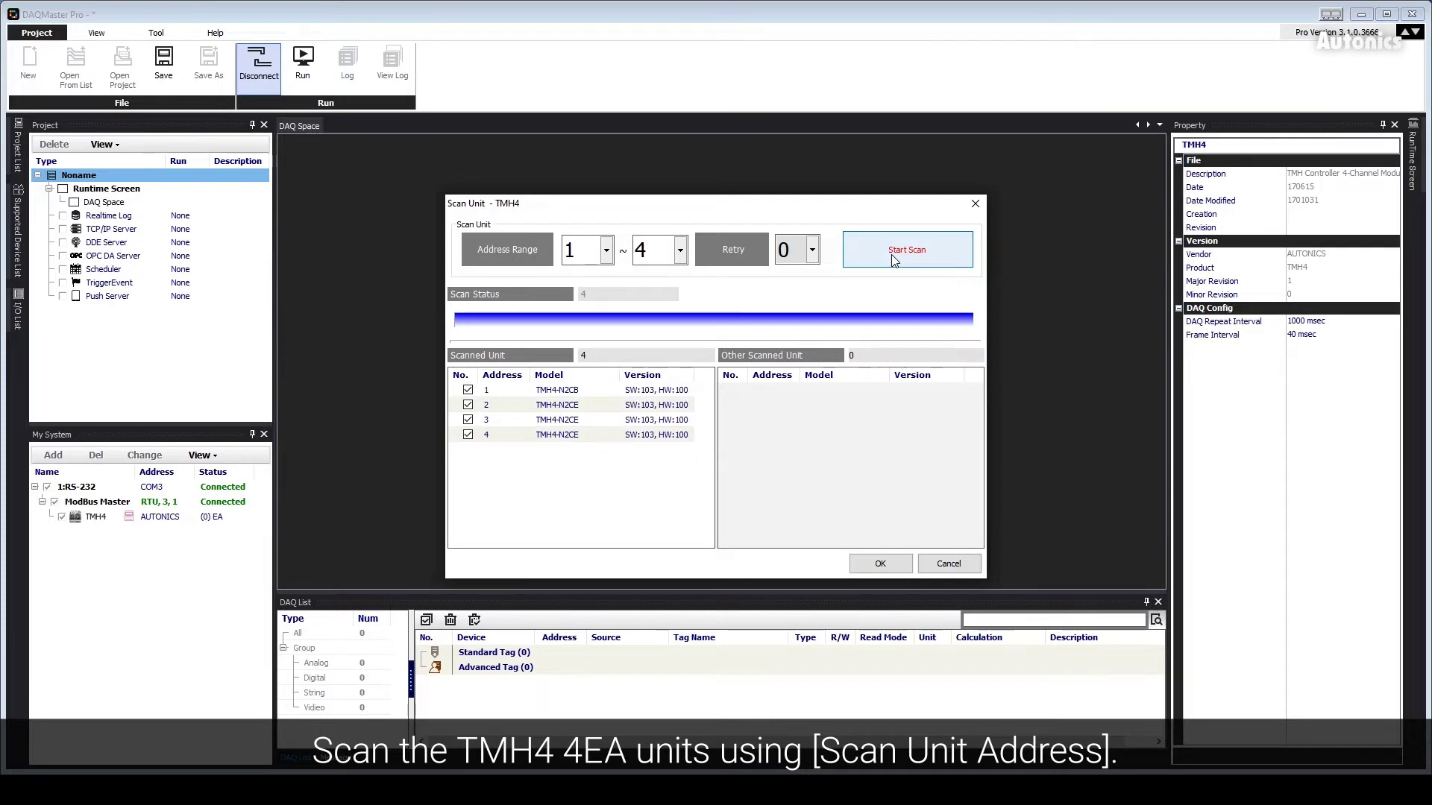
{"action": "left_click", "coordinate": [880, 565]}
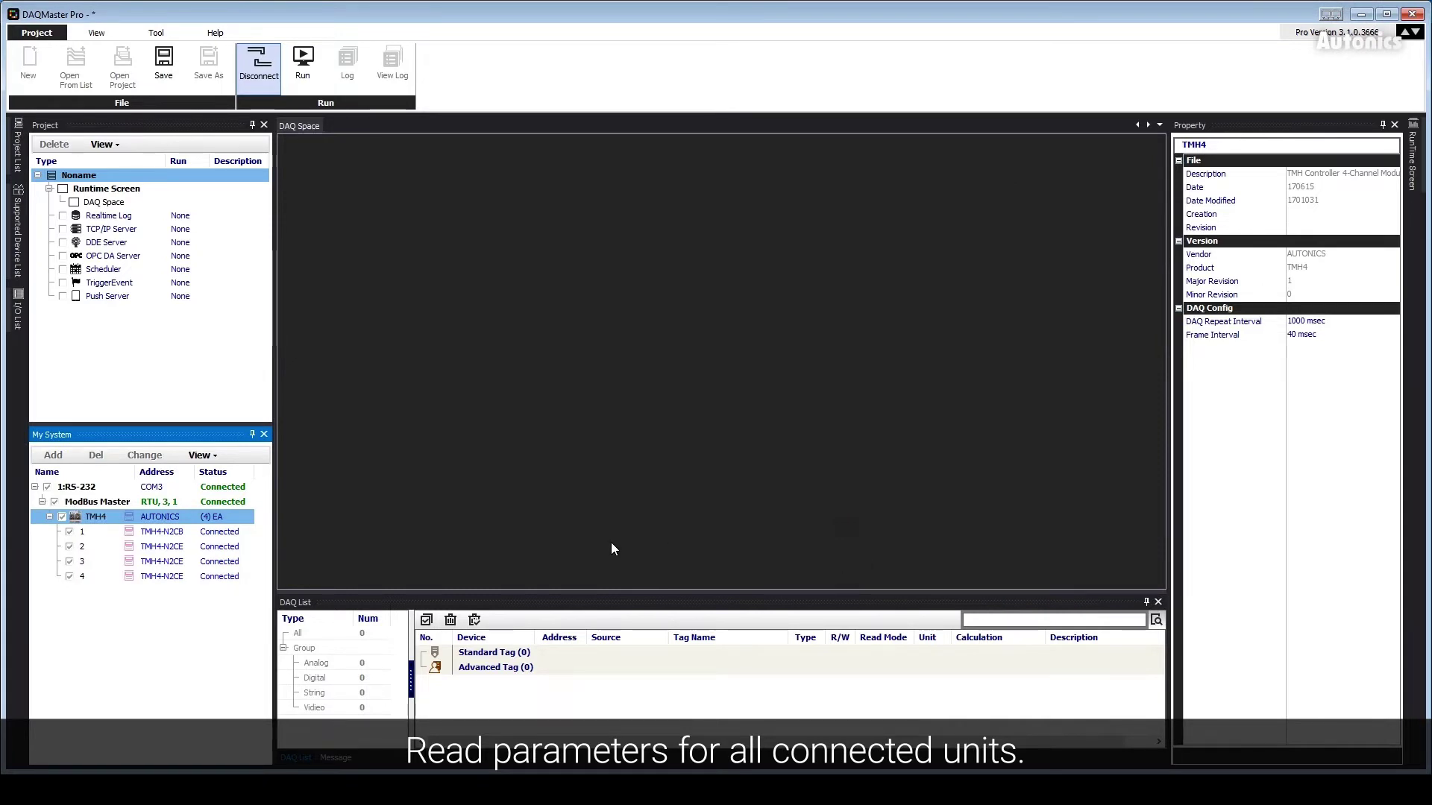
{"action": "right_click", "coordinate": [230, 518]}
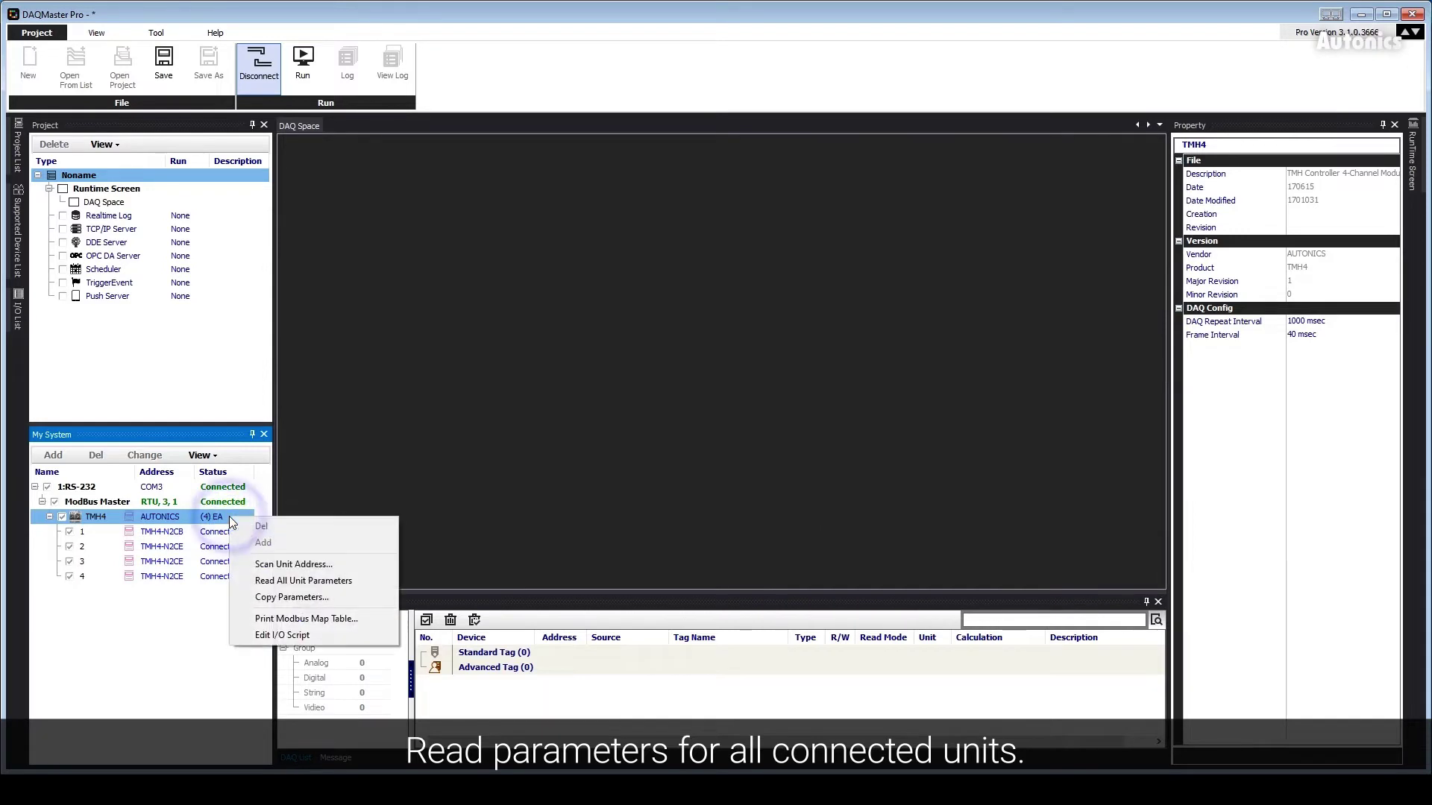
{"action": "left_click", "coordinate": [369, 580]}
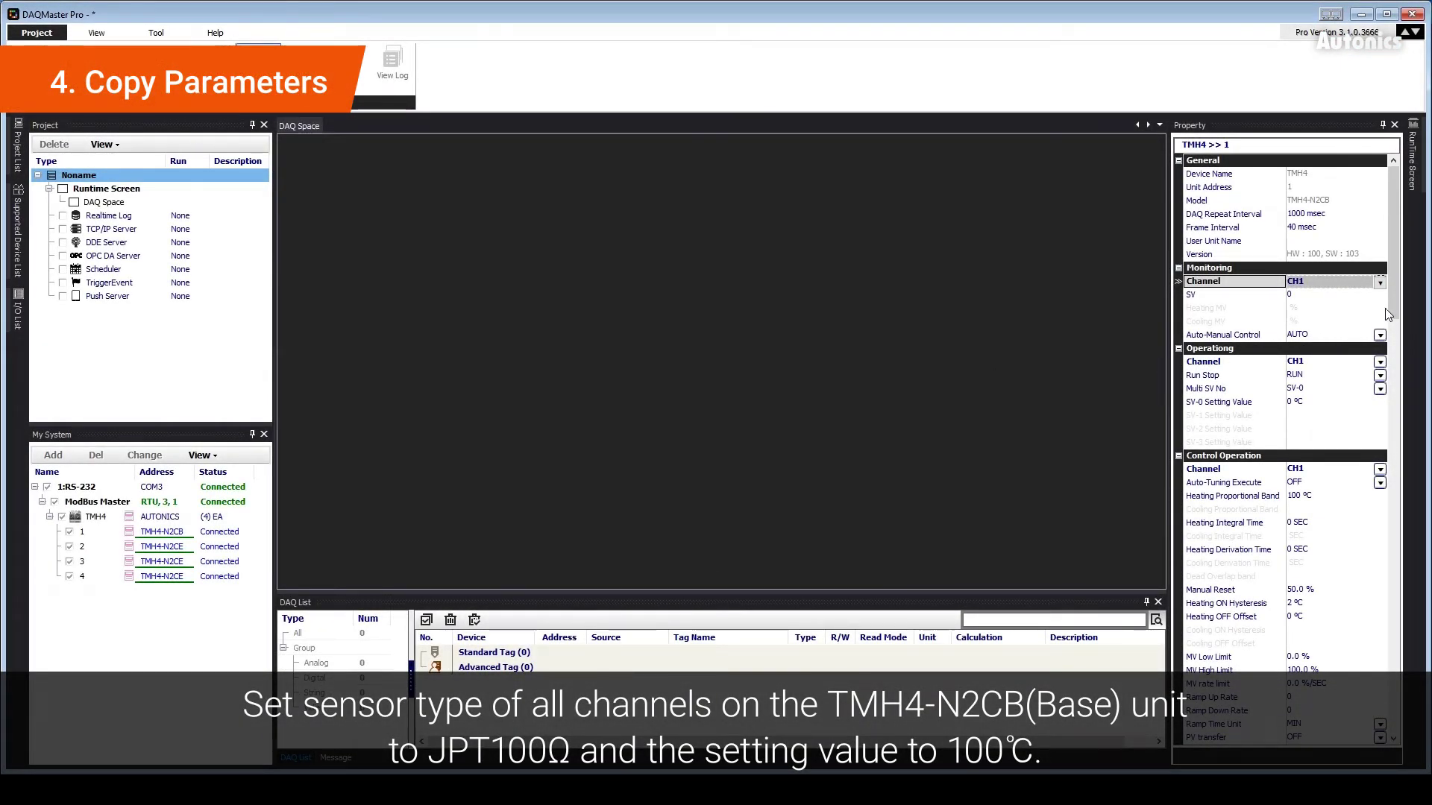
Step: Set the initial-setting input type of CH1 on TMH4 unit 1 to JPt100.L
{"action": "left_click_drag", "start_coordinate": [1389, 302], "coordinate": [1384, 474]}
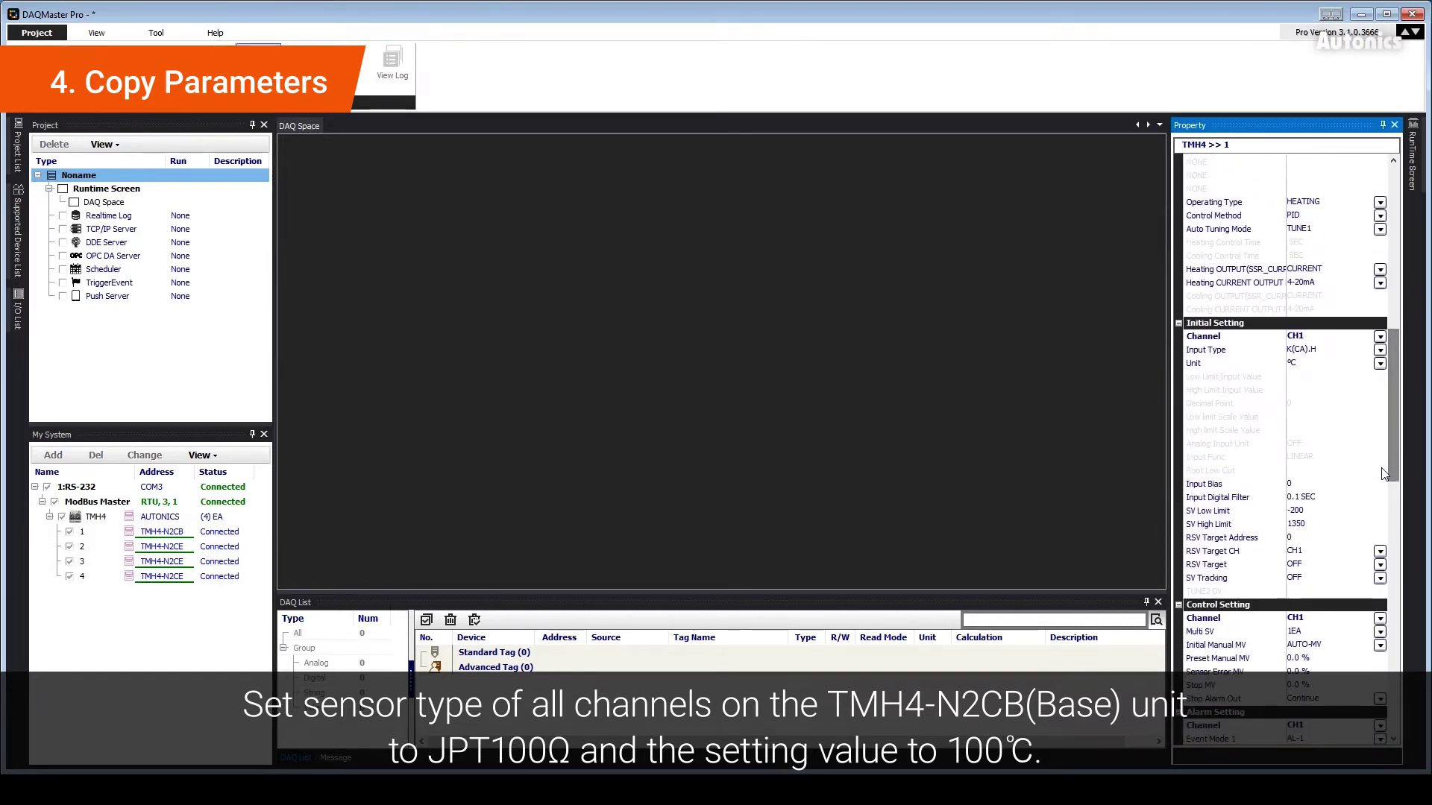
{"action": "left_click", "coordinate": [1379, 350]}
{"action": "left_click", "coordinate": [1376, 384]}
{"action": "left_click_drag", "start_coordinate": [1376, 387], "coordinate": [1378, 421]}
{"action": "left_click", "coordinate": [1340, 418]}
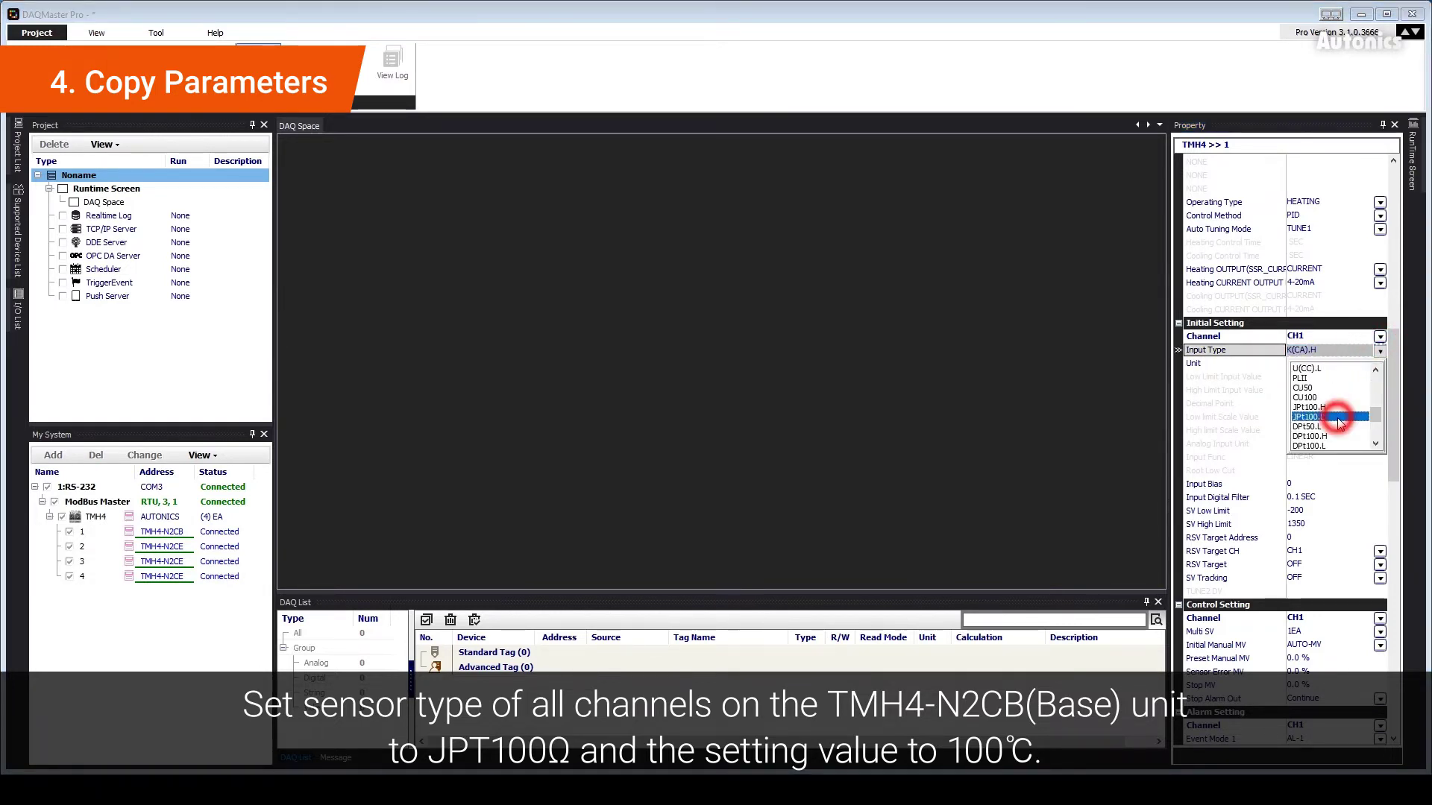
Step: Switch unit 1's initial settings to CH2 and set its input type to JPt100.L
{"action": "left_click", "coordinate": [1380, 337]}
{"action": "left_click", "coordinate": [1353, 371]}
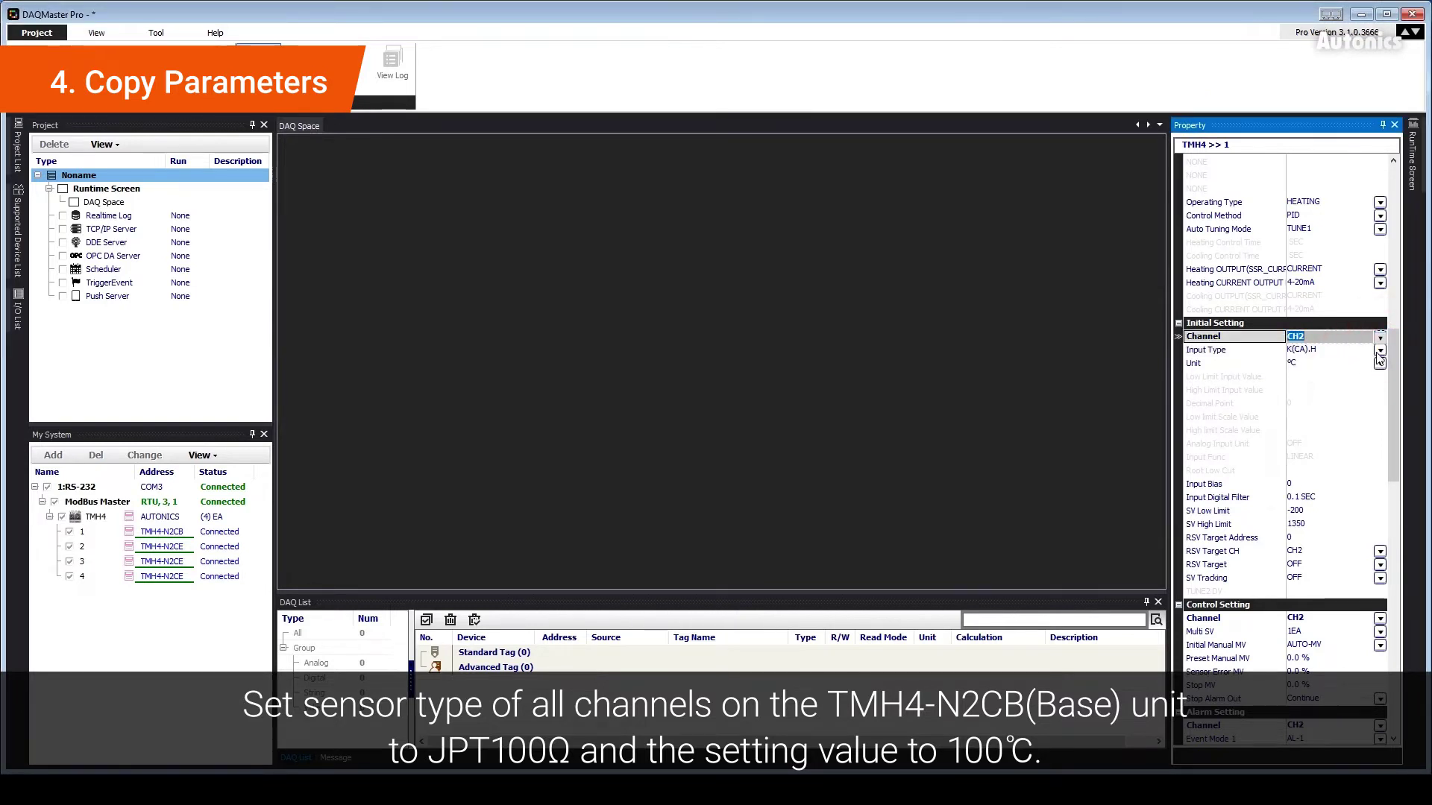
{"action": "left_click", "coordinate": [1380, 351]}
{"action": "left_click_drag", "start_coordinate": [1376, 379], "coordinate": [1377, 425]}
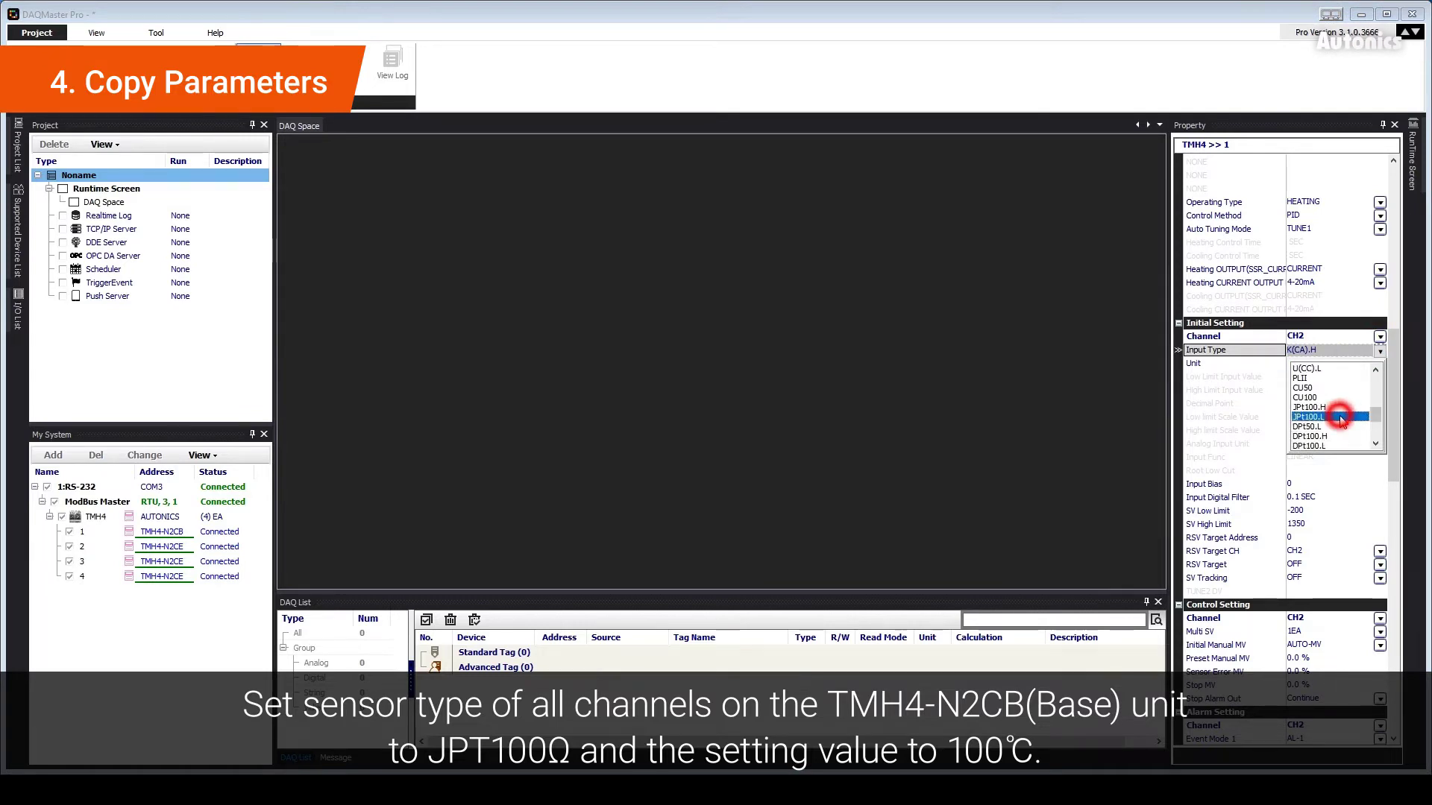
{"action": "left_click", "coordinate": [1343, 422]}
Step: Switch unit 1's initial settings to CH3 and set its input type to JPt100.L
{"action": "left_click", "coordinate": [1381, 337]}
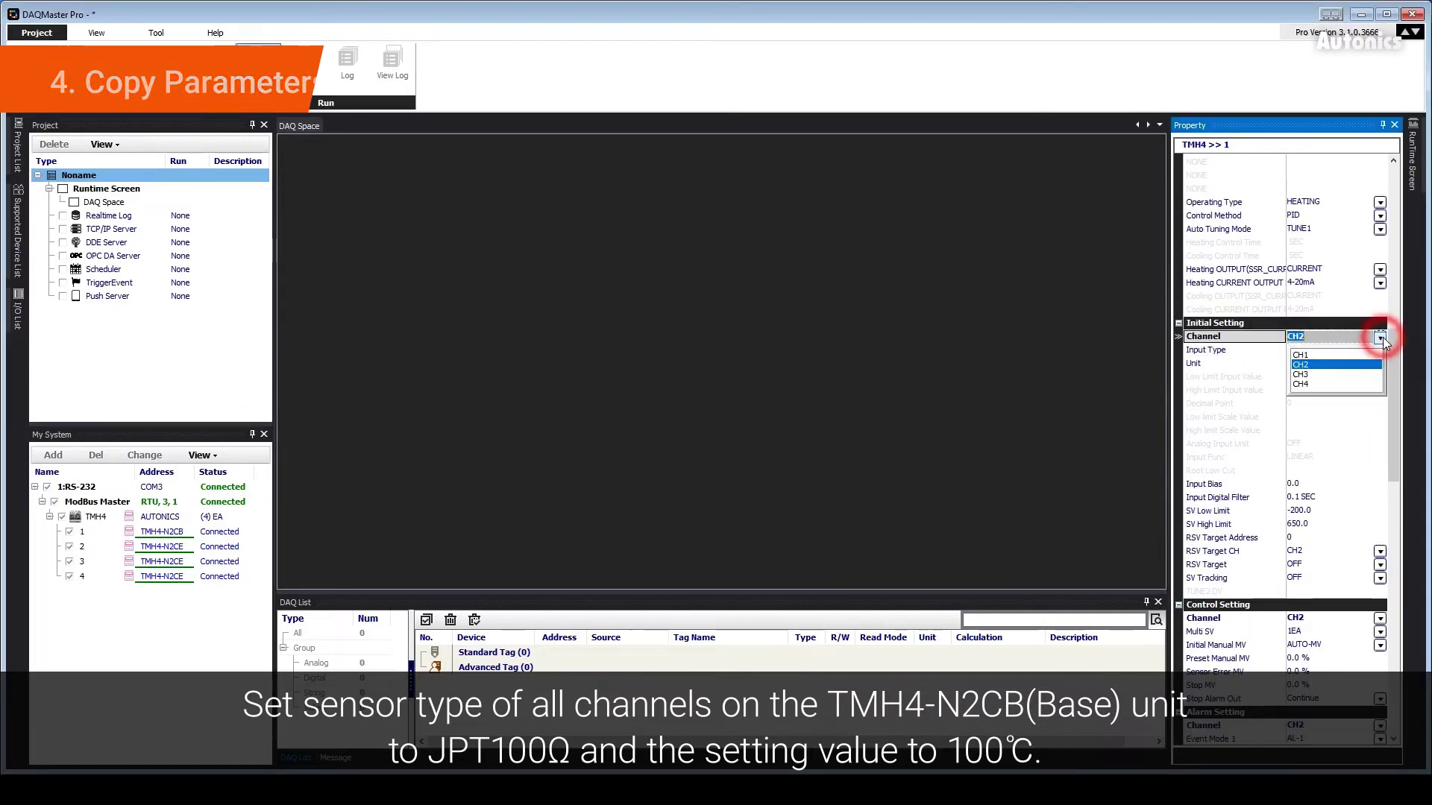
{"action": "left_click", "coordinate": [1342, 374]}
{"action": "left_click", "coordinate": [1381, 351]}
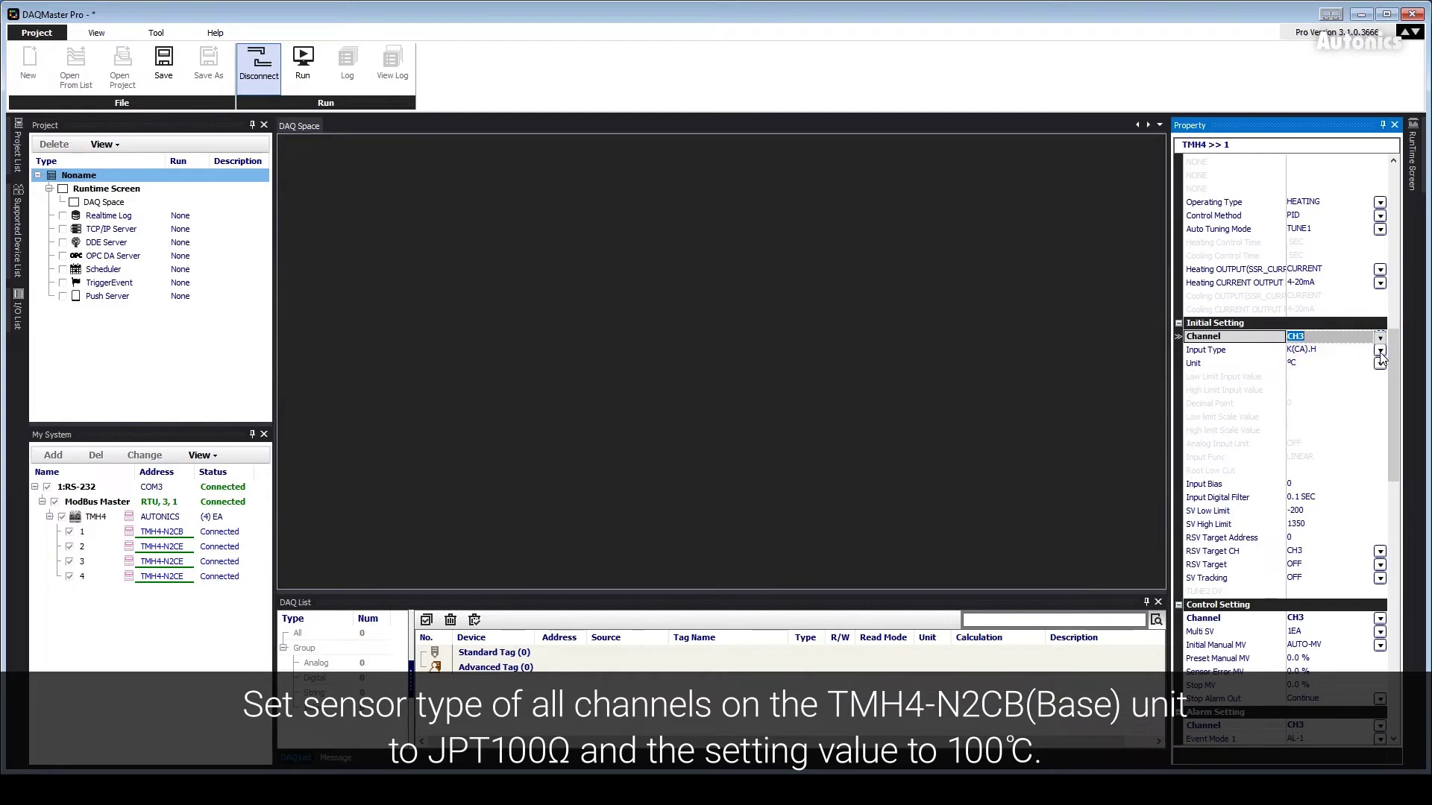
{"action": "left_click_drag", "start_coordinate": [1378, 380], "coordinate": [1376, 416]}
{"action": "left_click", "coordinate": [1335, 416]}
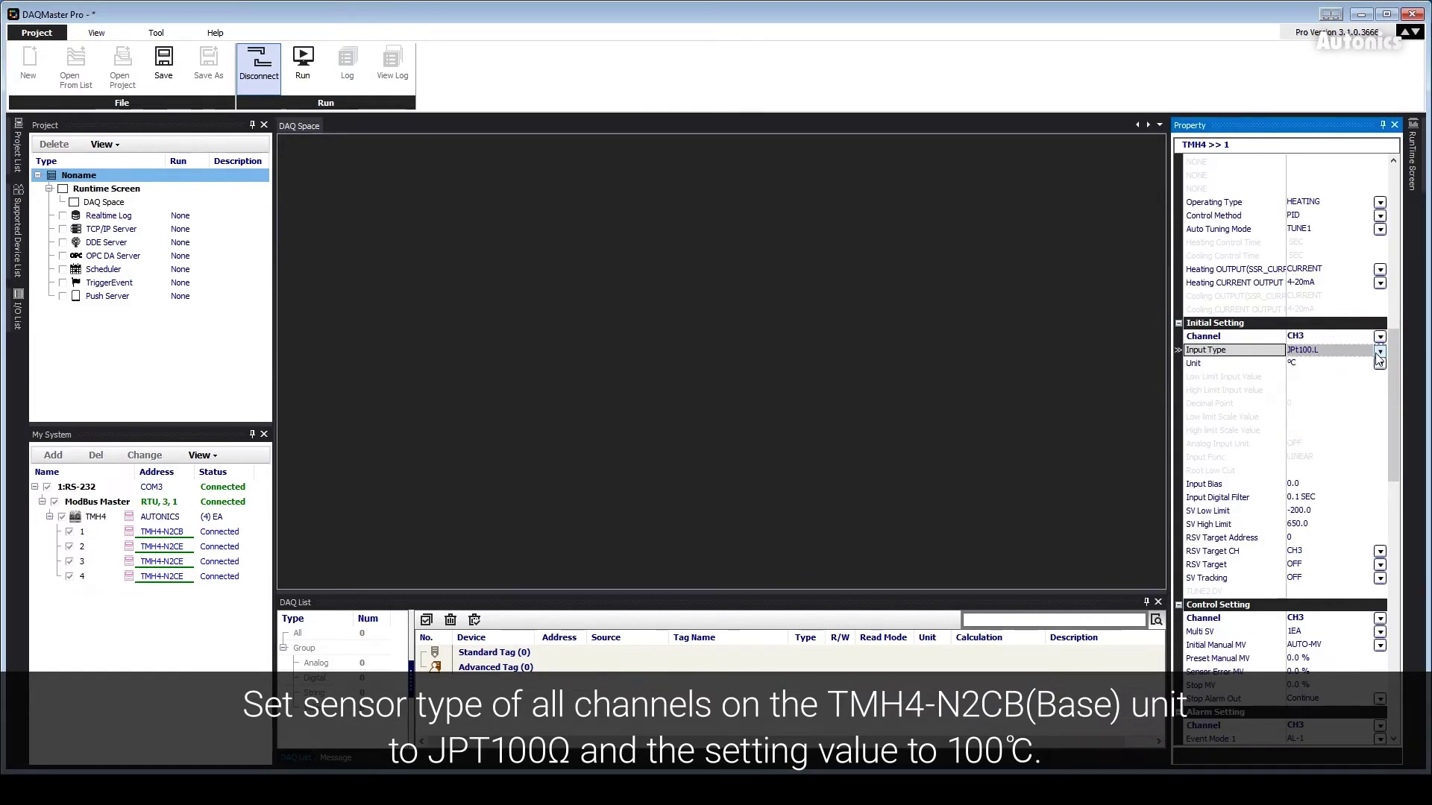
Step: Switch unit 1's initial settings to CH4 and set its input type to JPt100.L
{"action": "left_click", "coordinate": [1380, 337]}
{"action": "left_click", "coordinate": [1335, 388]}
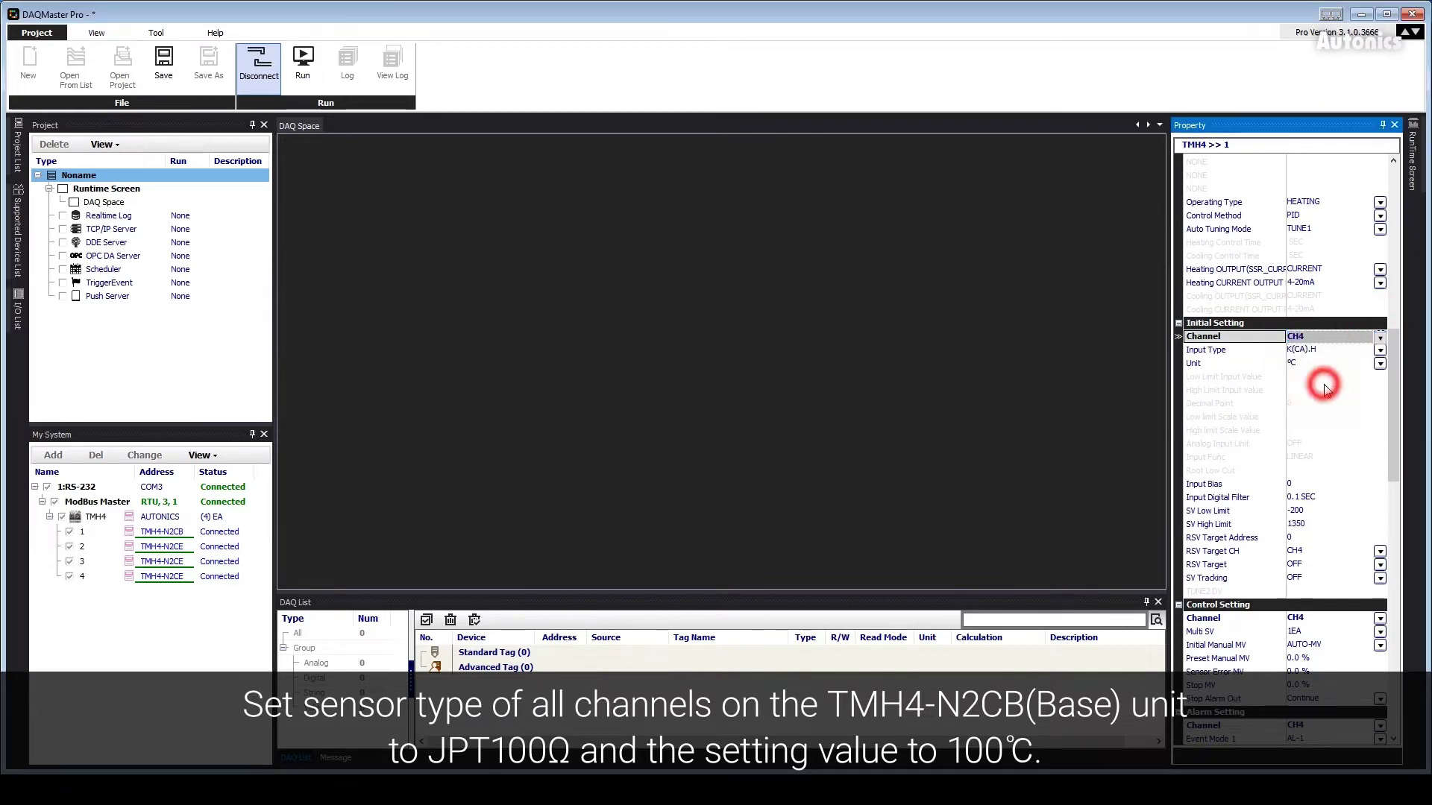
{"action": "left_click", "coordinate": [1380, 351]}
{"action": "left_click_drag", "start_coordinate": [1377, 383], "coordinate": [1358, 422]}
{"action": "left_click", "coordinate": [1351, 419]}
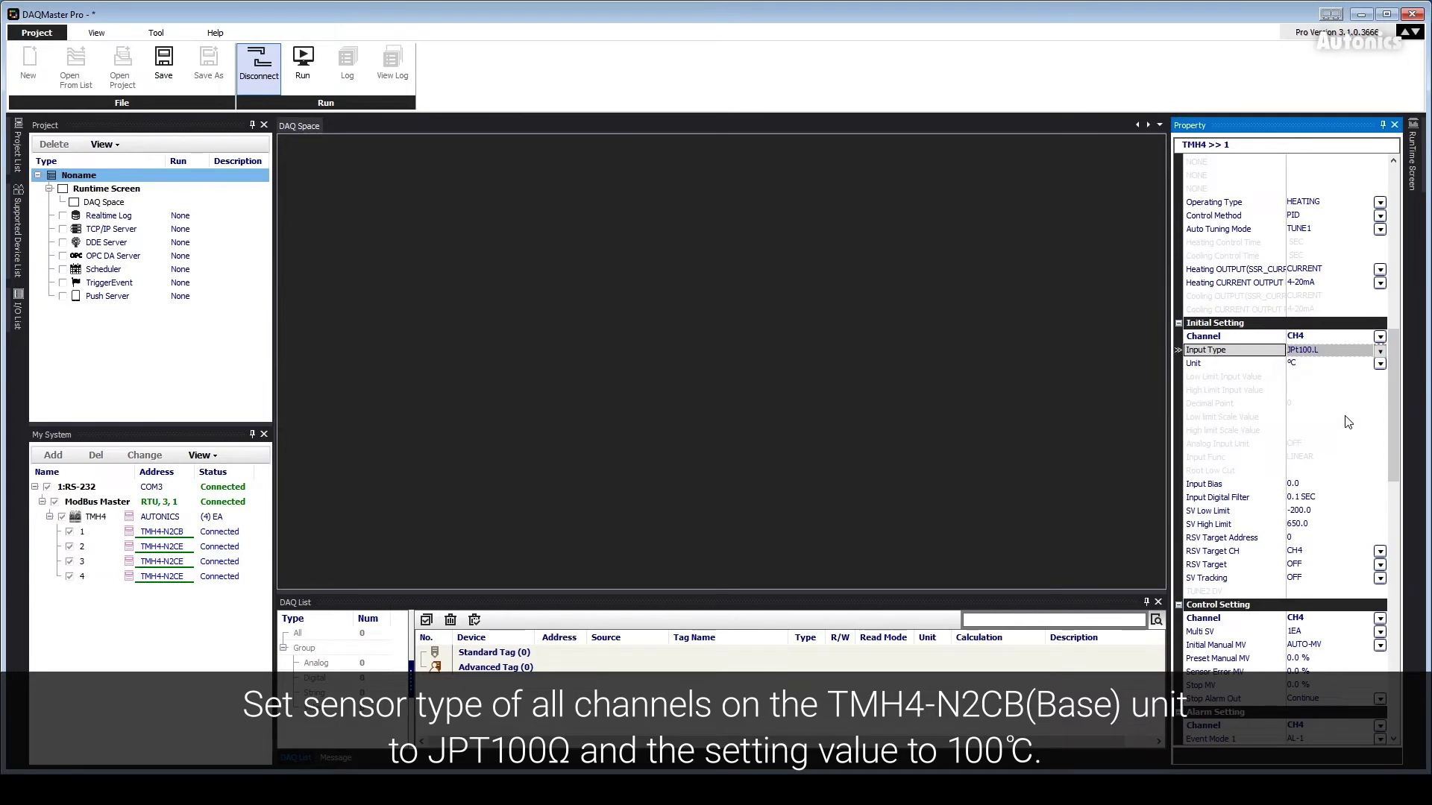
Step: Set the monitoring SV of CH4 on unit 1 to 100 °C
{"action": "left_click_drag", "start_coordinate": [1388, 410], "coordinate": [1395, 242]}
{"action": "left_click", "coordinate": [1324, 295]}
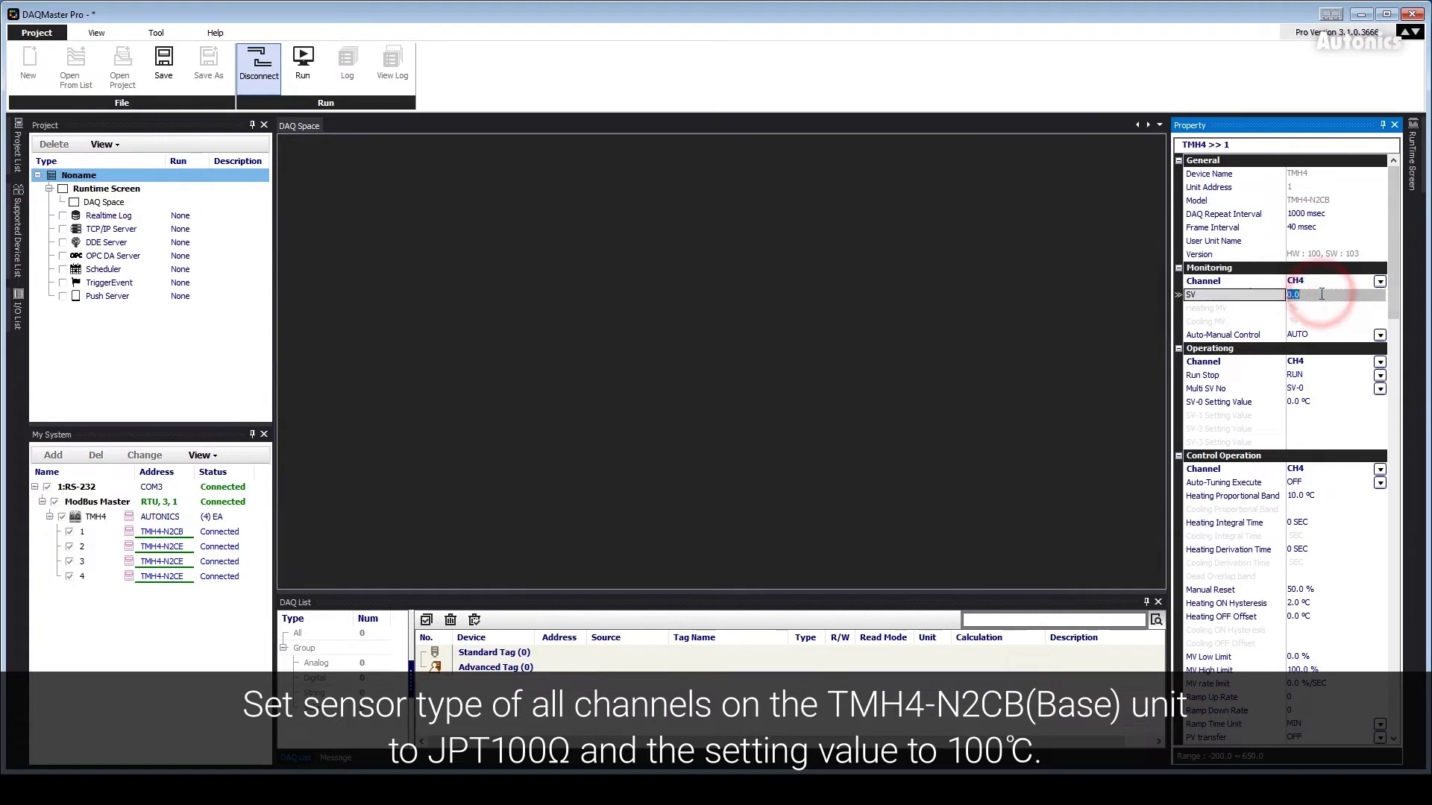
{"action": "type", "text": "100"}
{"action": "key", "text": "Return"}
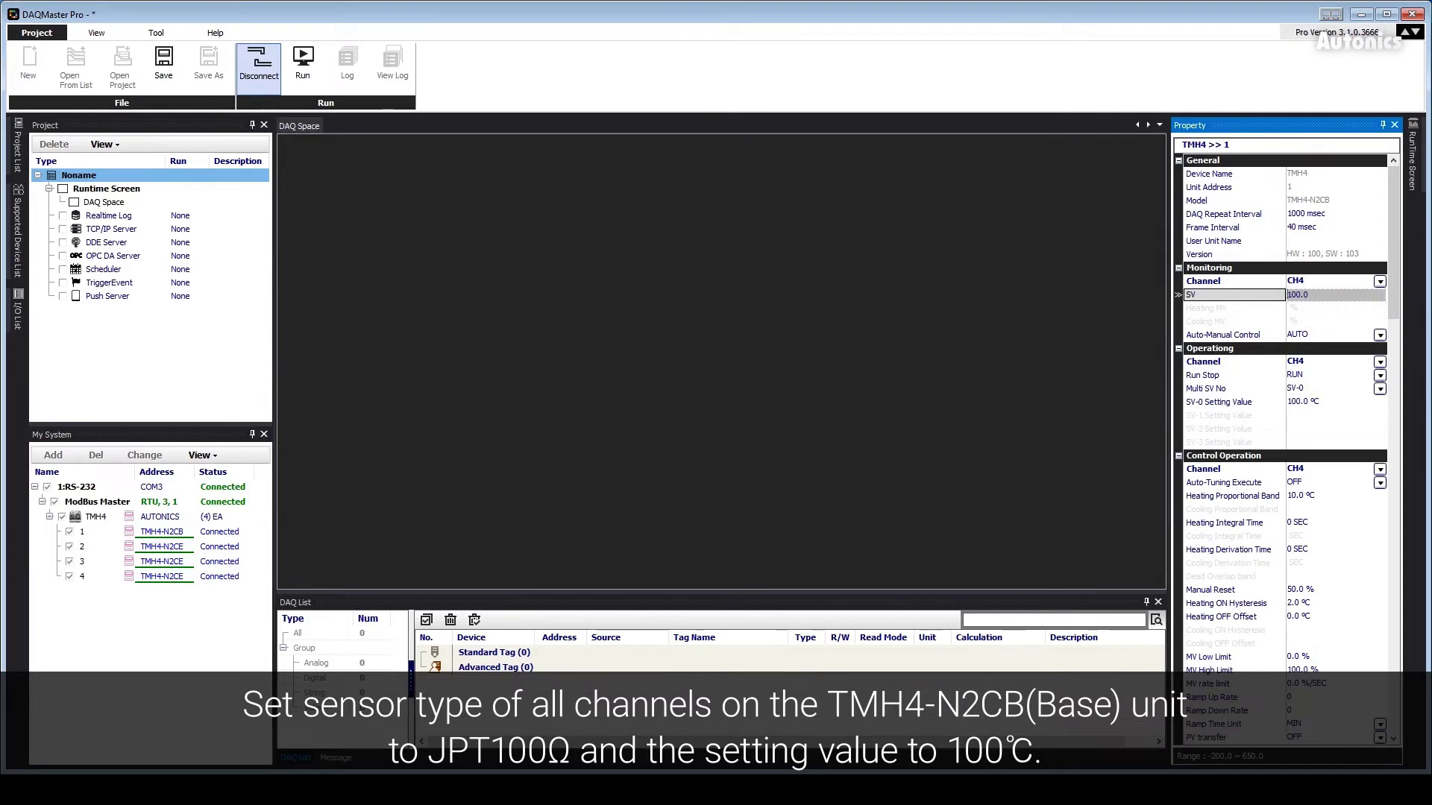
Step: Switch unit 1's monitoring channel to CH3 and set its SV to 100 °C
{"action": "left_click", "coordinate": [1380, 282]}
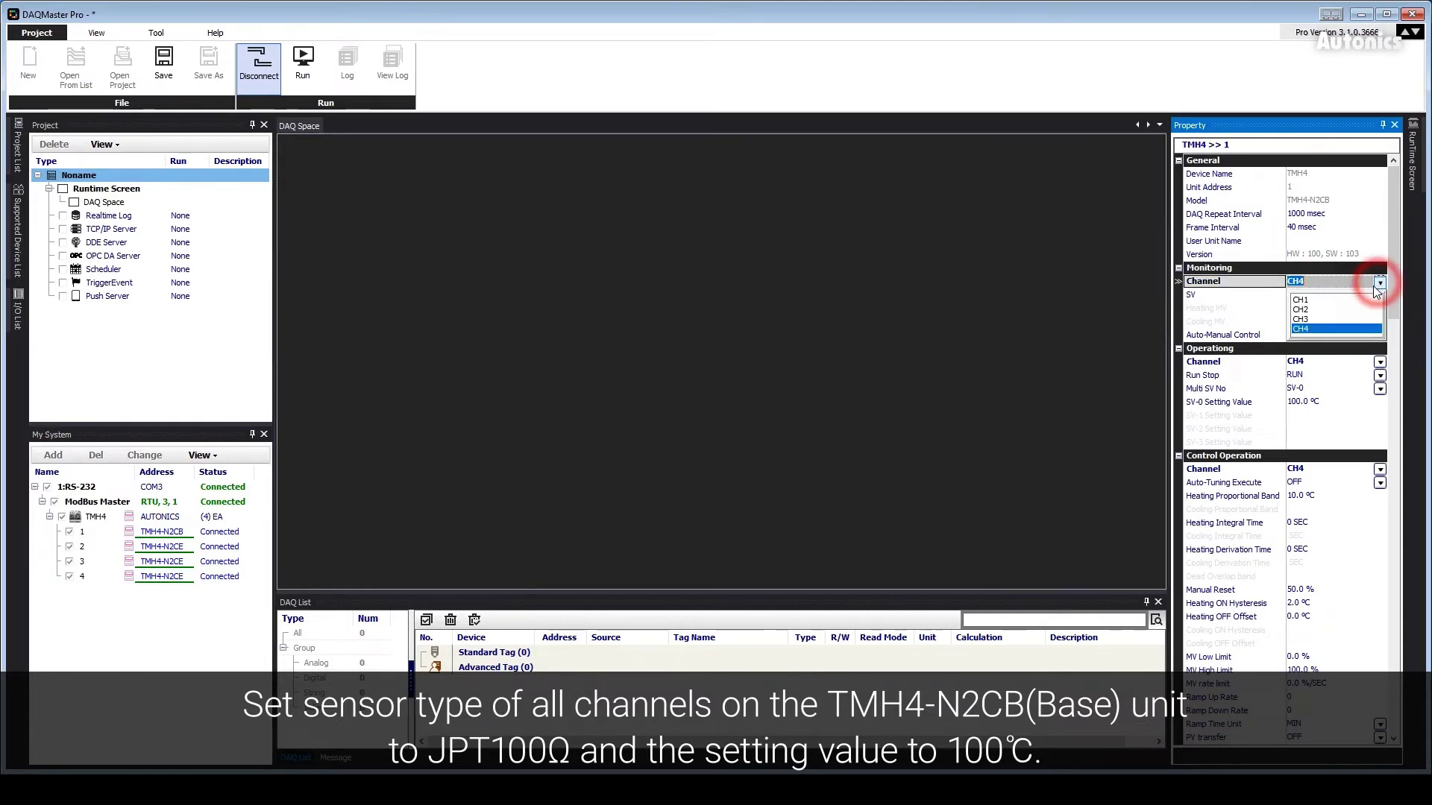
{"action": "left_click", "coordinate": [1318, 301]}
{"action": "left_click", "coordinate": [1315, 296]}
{"action": "type", "text": "1"}
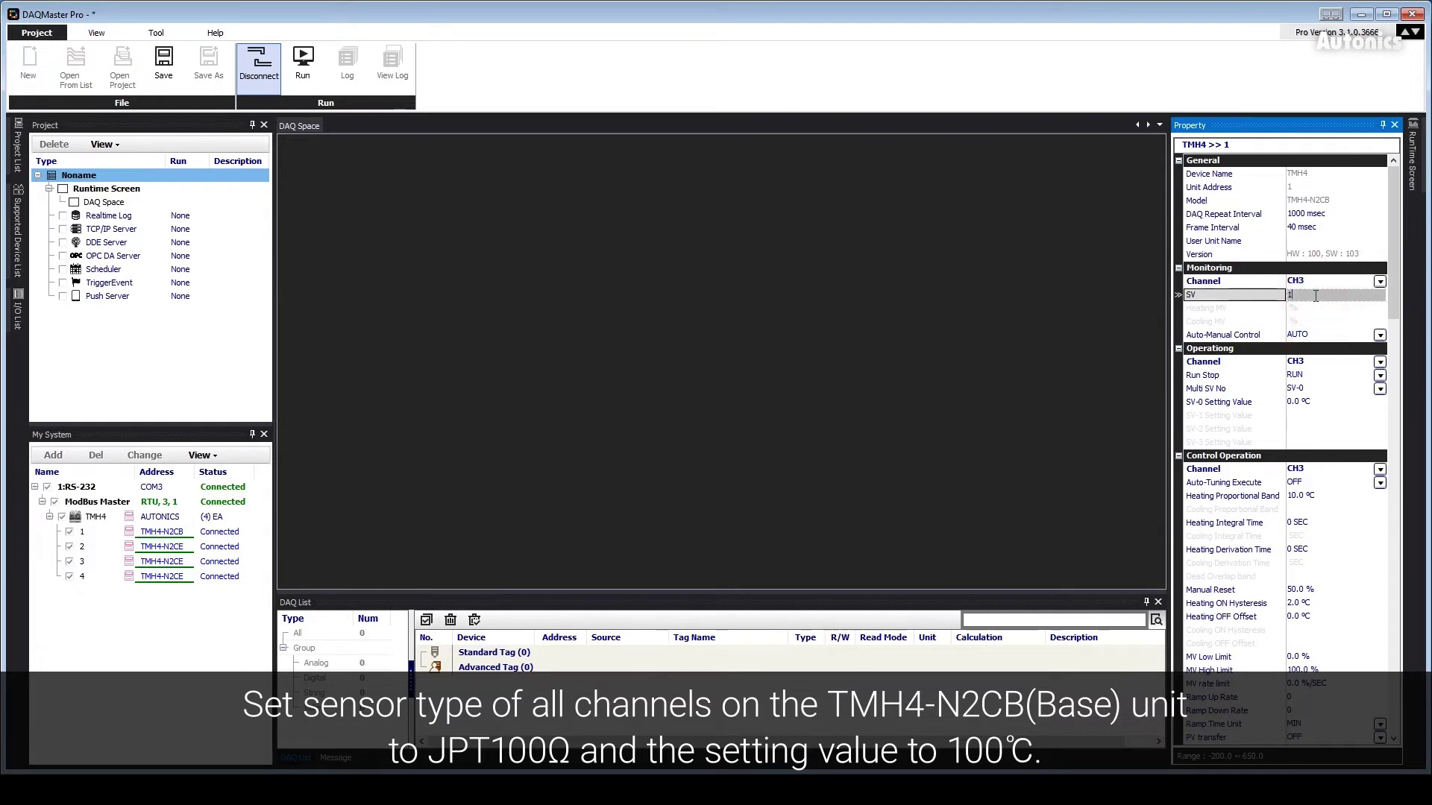
{"action": "key", "text": "Return"}
Step: Switch unit 1's monitoring channel to CH2 and set its SV to 100 °C
{"action": "left_click", "coordinate": [1379, 281]}
{"action": "left_click", "coordinate": [1320, 297]}
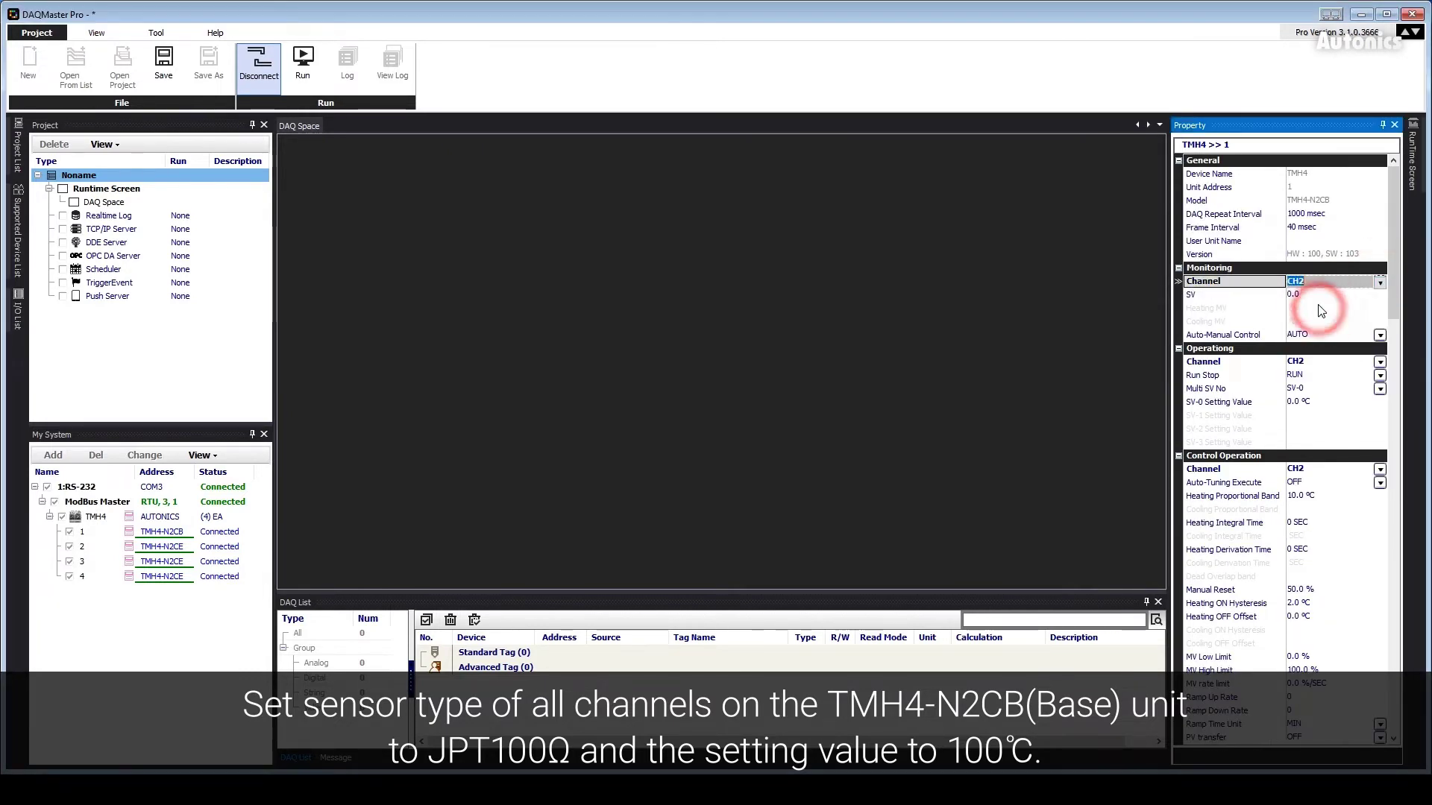
{"action": "left_click", "coordinate": [1317, 294]}
{"action": "type", "text": "10"}
{"action": "key", "text": "Return"}
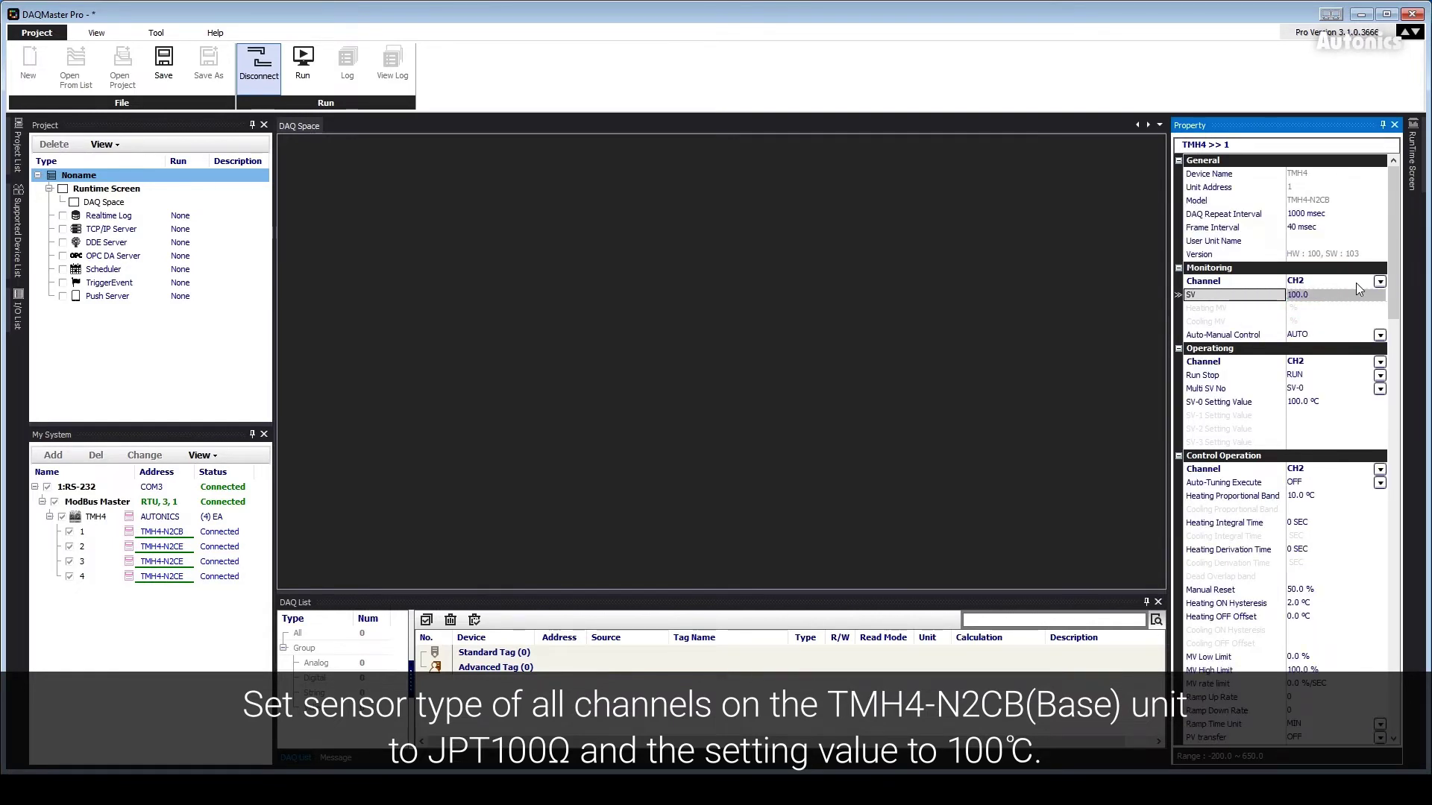
Step: Switch unit 1's monitoring channel to CH1 and set its SV to 100 °C
{"action": "left_click", "coordinate": [1380, 282]}
{"action": "left_click", "coordinate": [1313, 288]}
{"action": "left_click", "coordinate": [1317, 294]}
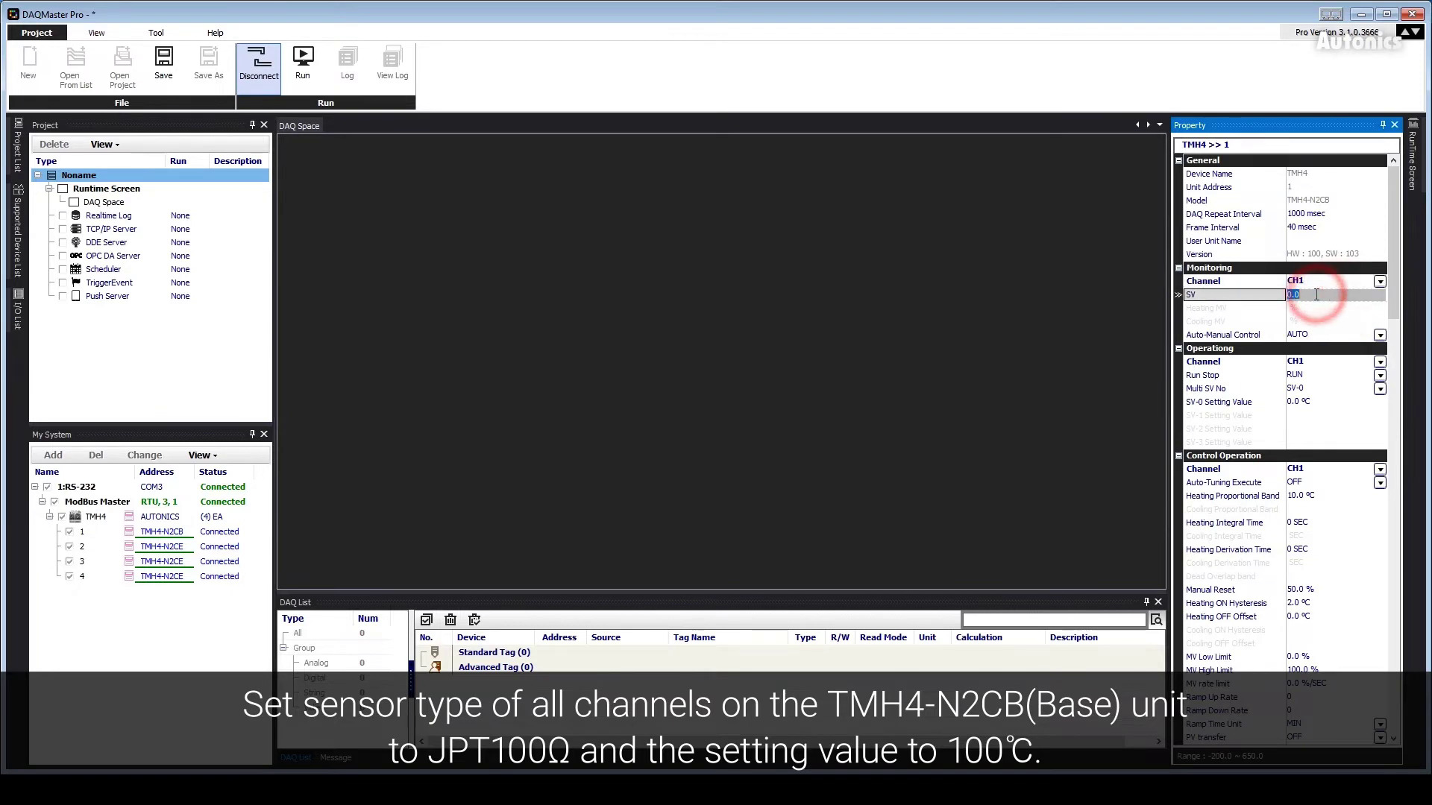
{"action": "type", "text": "100"}
{"action": "key", "text": "Return"}
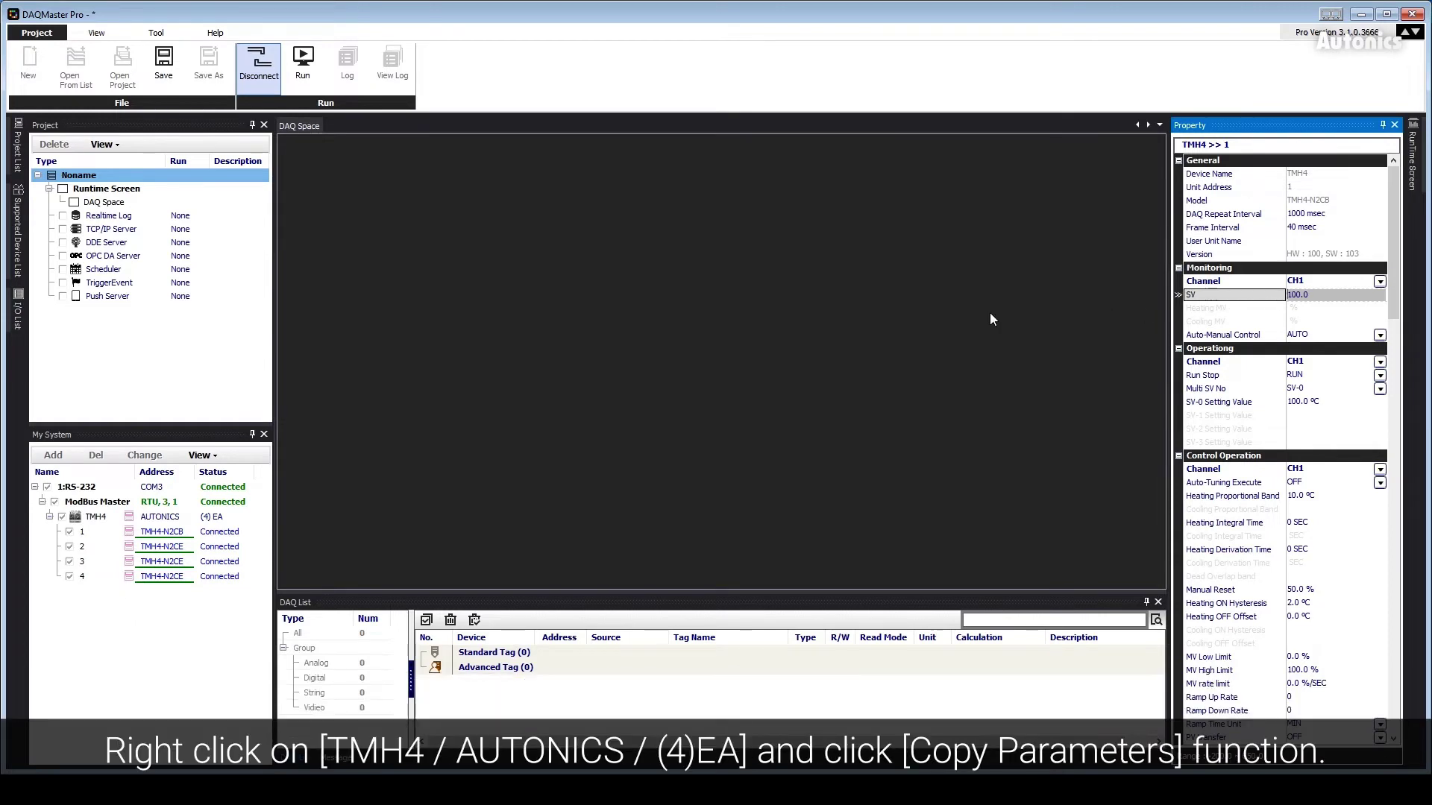
Step: Copy the parameters of unit 1 (TMH4-N2CB) to all four TMH4 units using Copy Parameters
{"action": "right_click", "coordinate": [167, 519]}
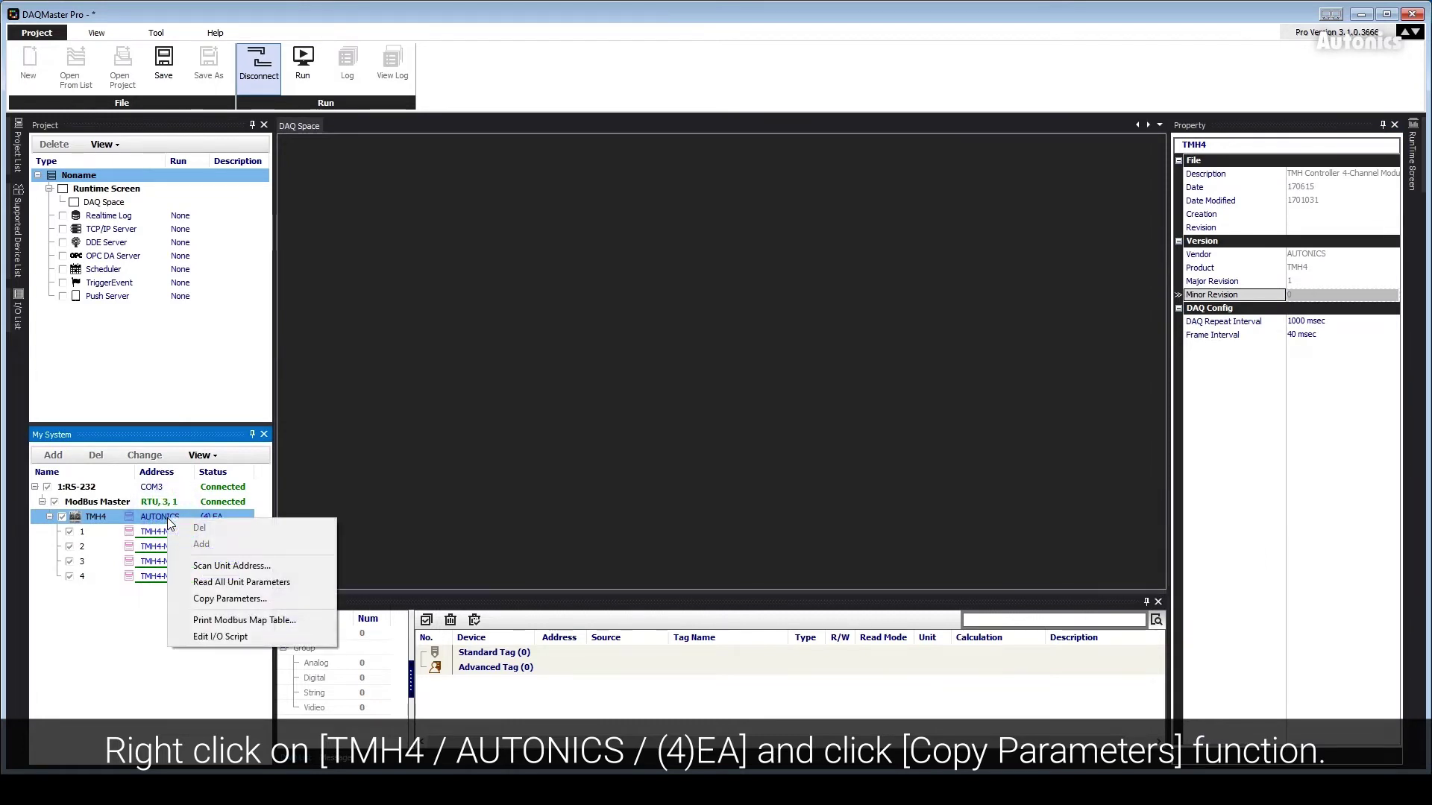
{"action": "left_click", "coordinate": [229, 599]}
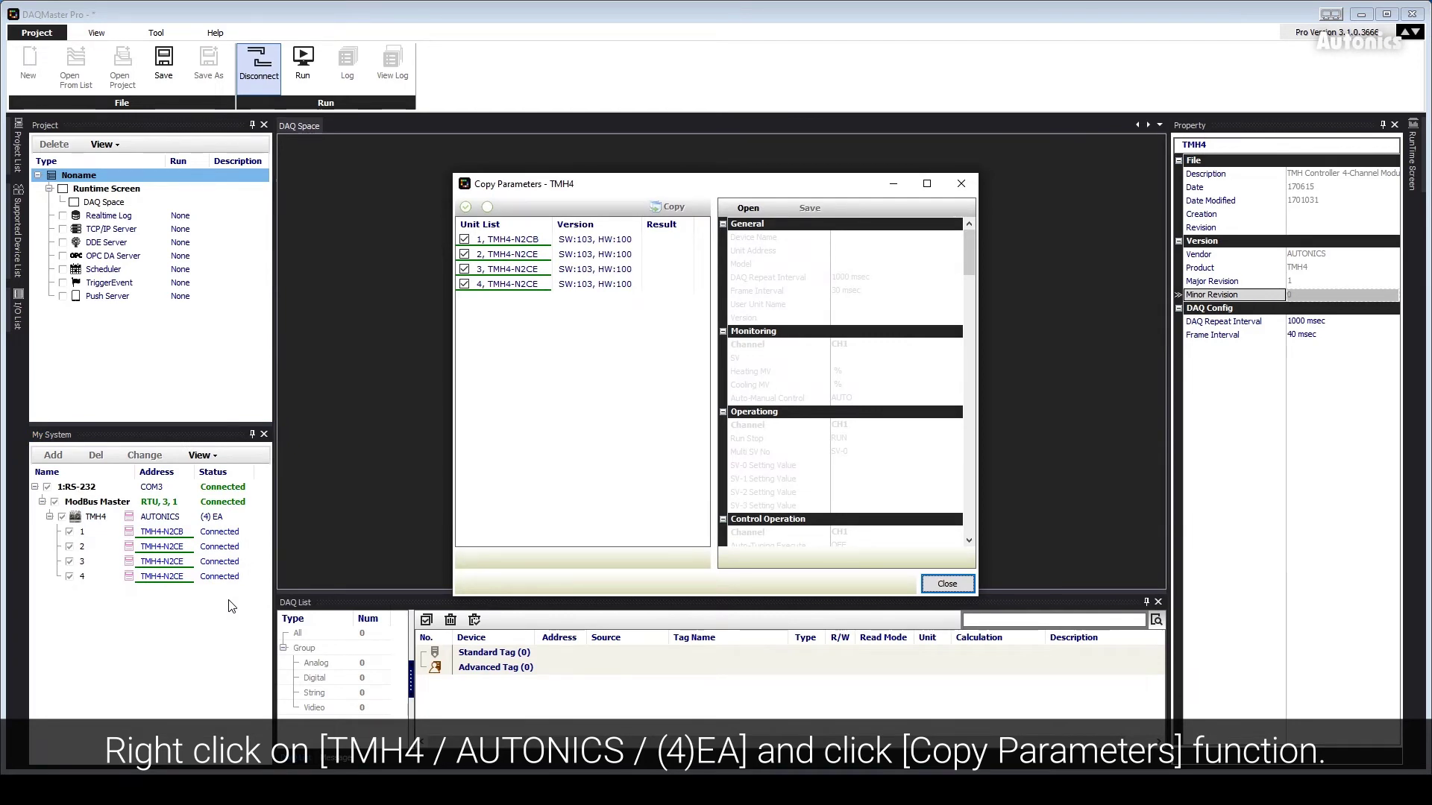
{"action": "left_click", "coordinate": [601, 240]}
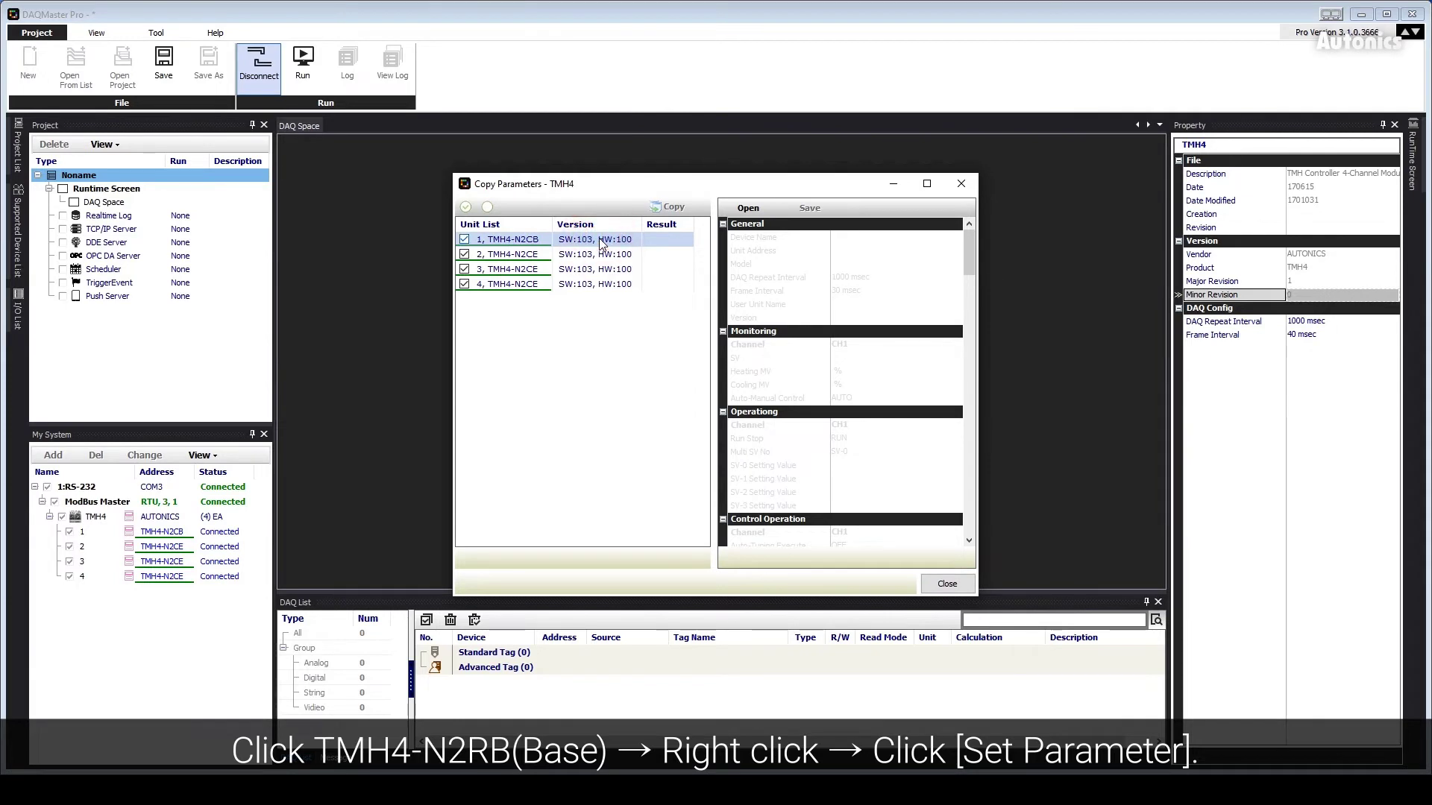
{"action": "right_click", "coordinate": [599, 241]}
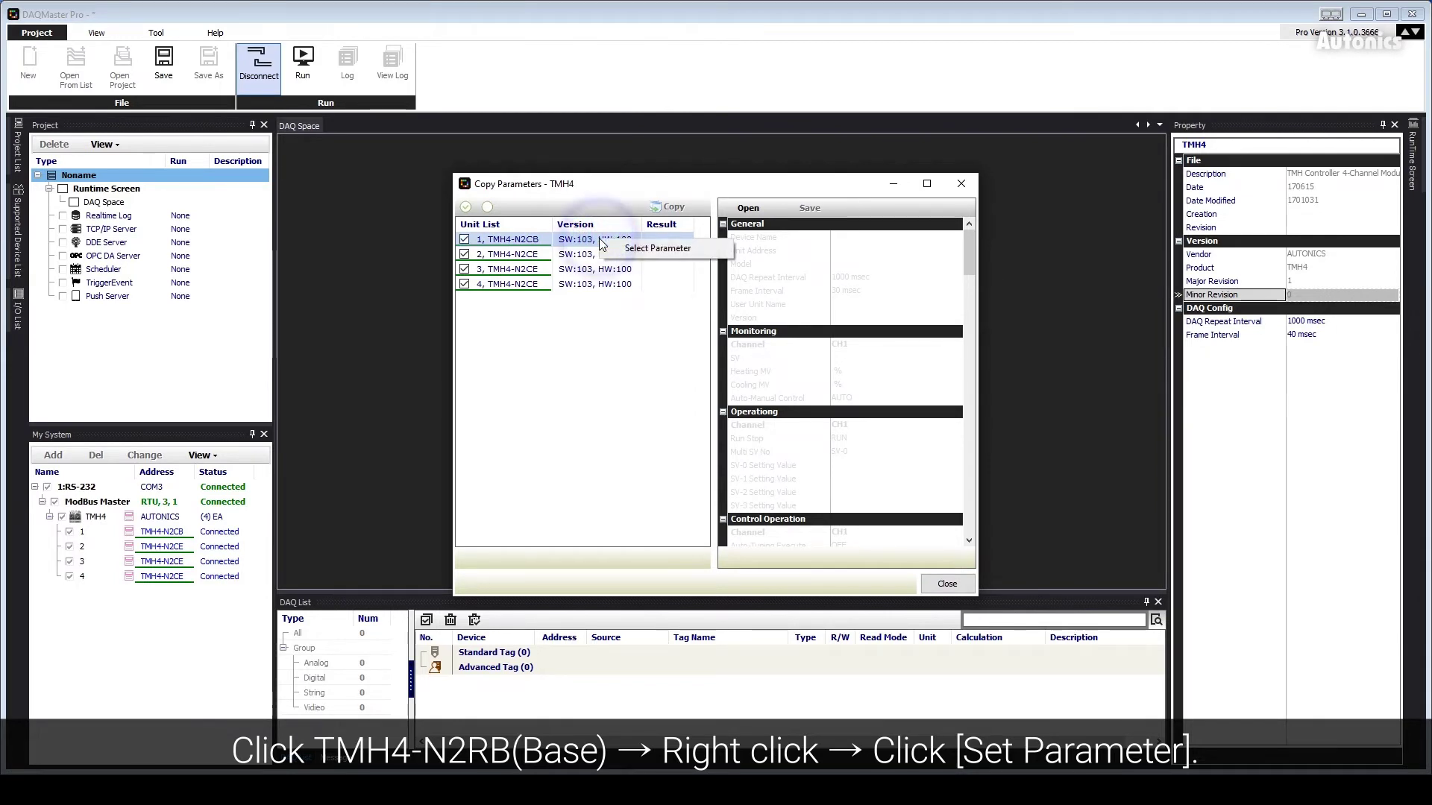
{"action": "left_click", "coordinate": [636, 250]}
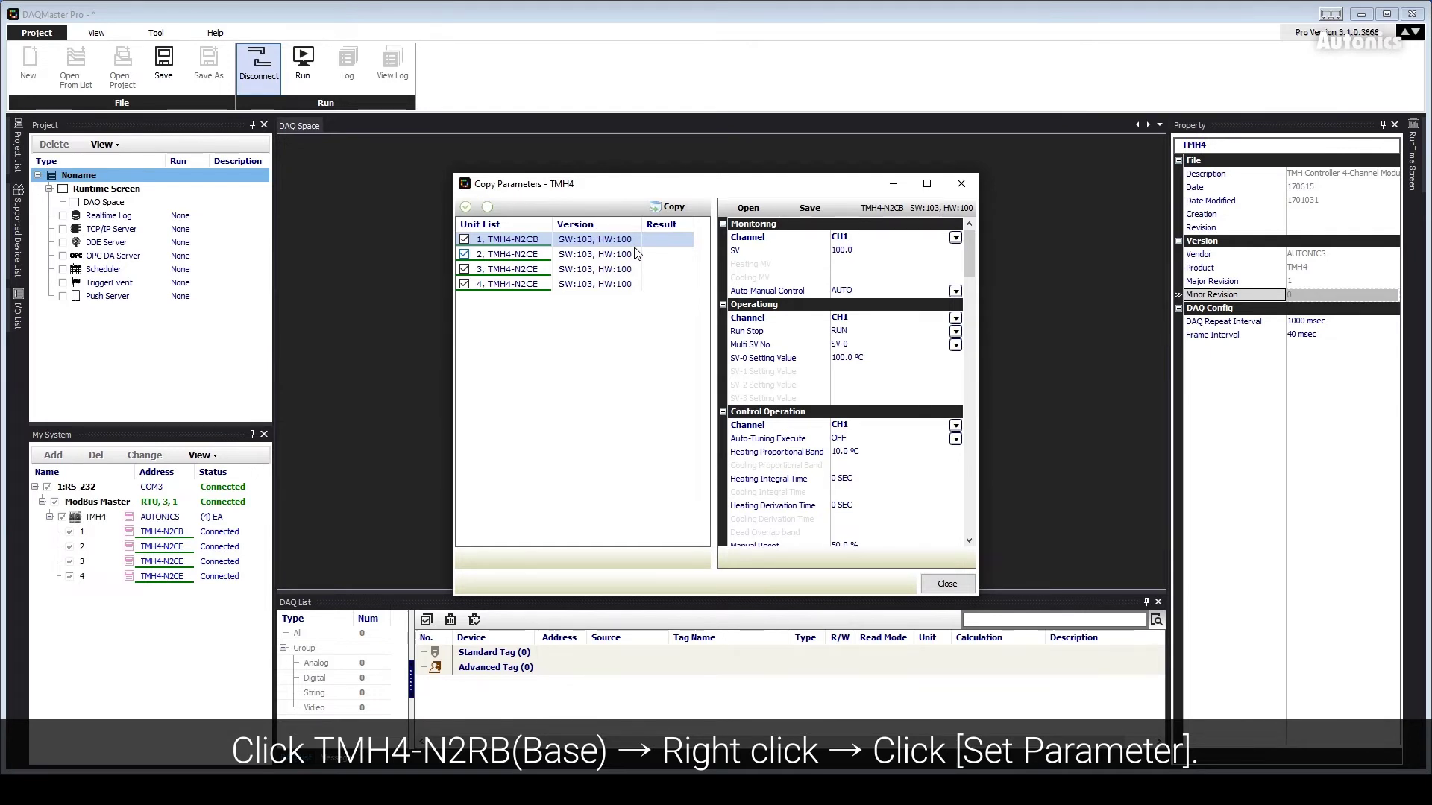
{"action": "left_click", "coordinate": [663, 209]}
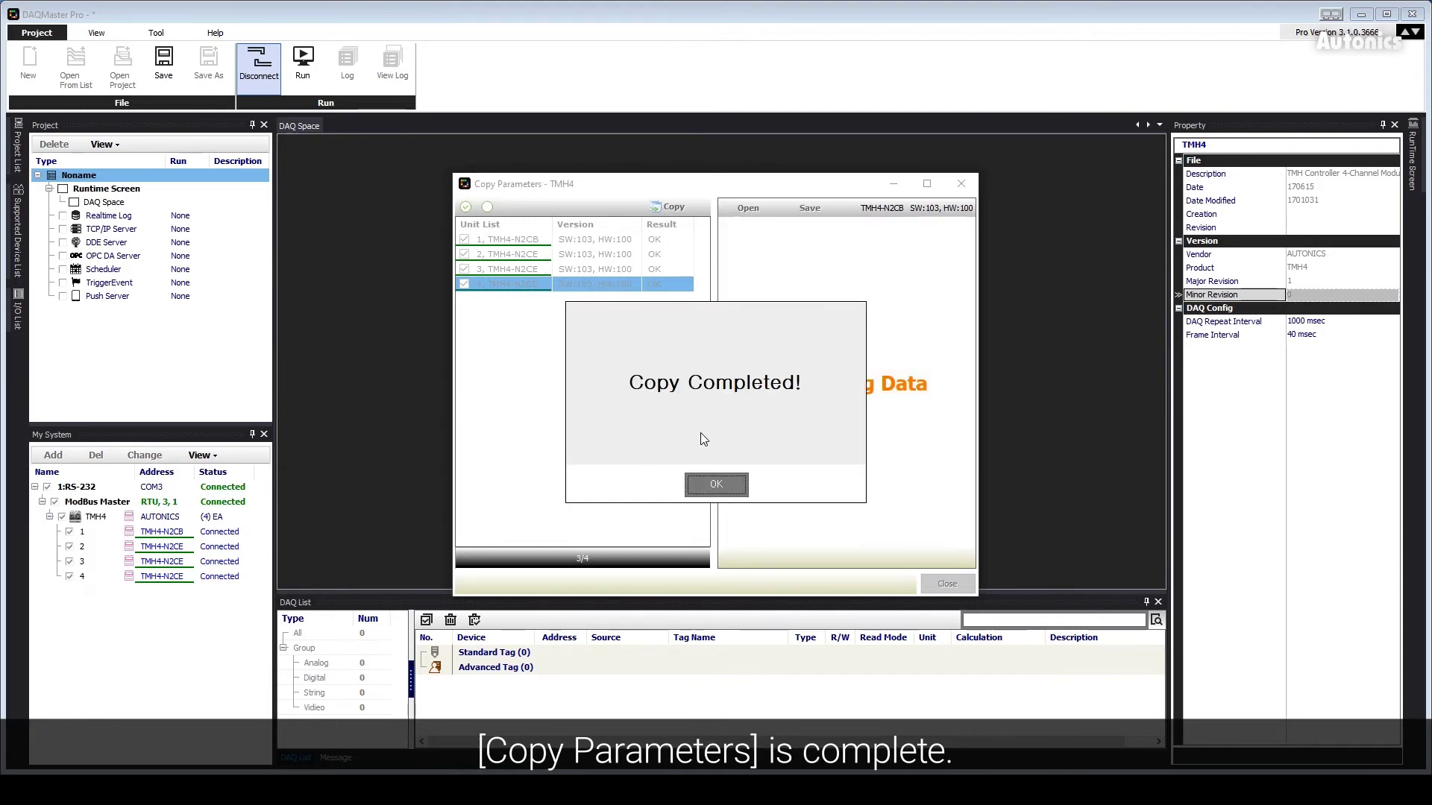
{"action": "left_click", "coordinate": [716, 485]}
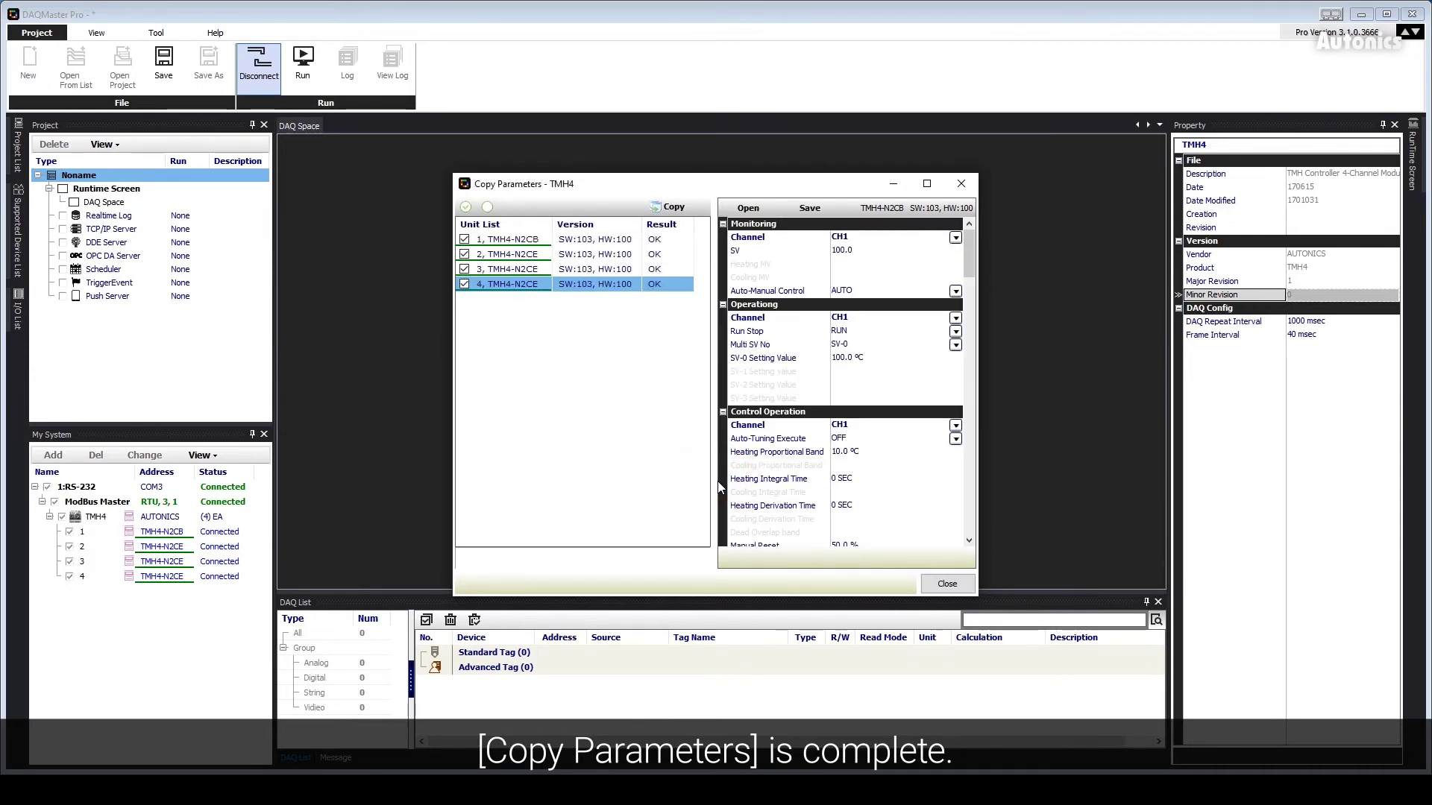
Step: Check the copied Initial Setting parameters, such as input type and unit, for CH2, CH3 and CH4
{"action": "left_click_drag", "start_coordinate": [969, 257], "coordinate": [962, 342]}
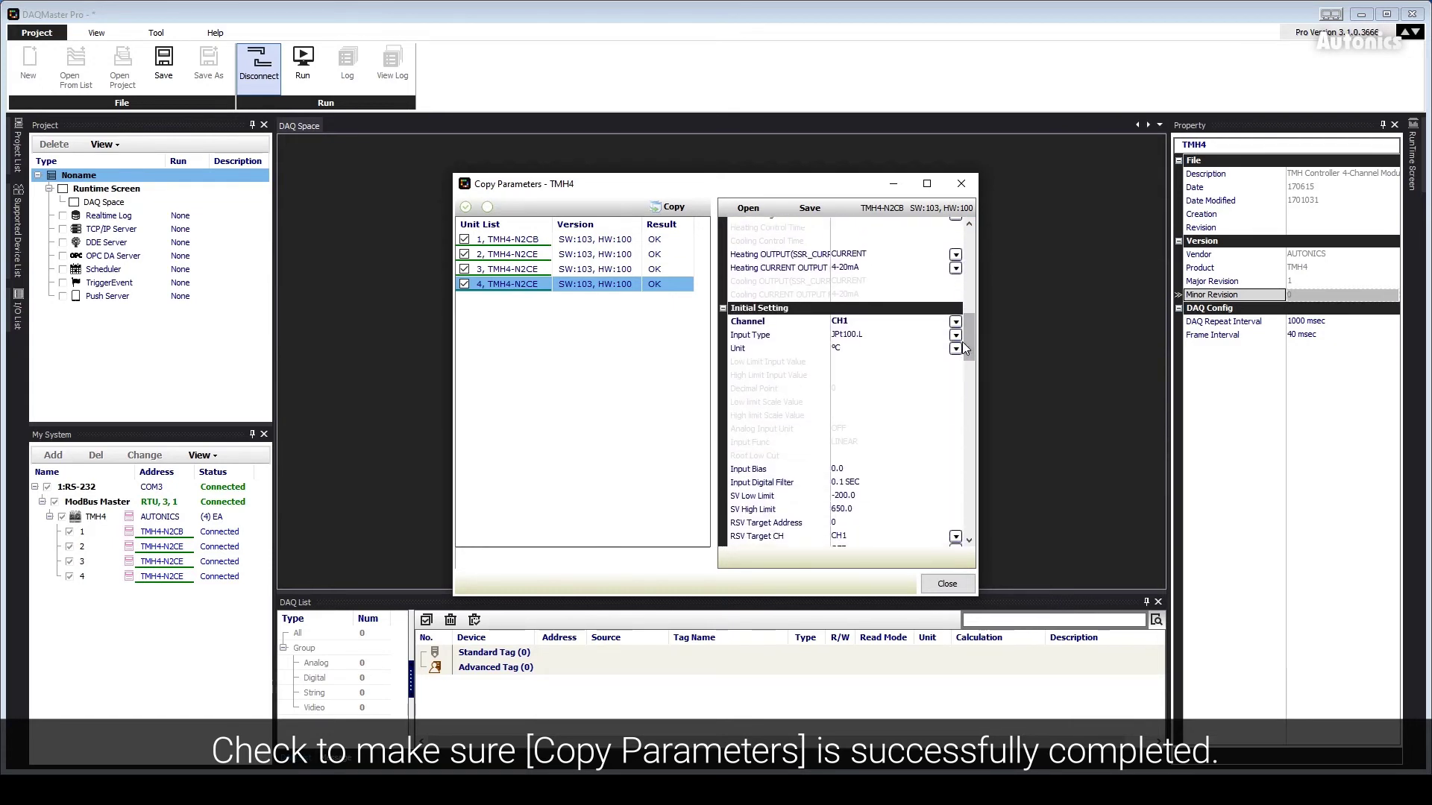
{"action": "left_click", "coordinate": [955, 322]}
{"action": "left_click", "coordinate": [927, 350]}
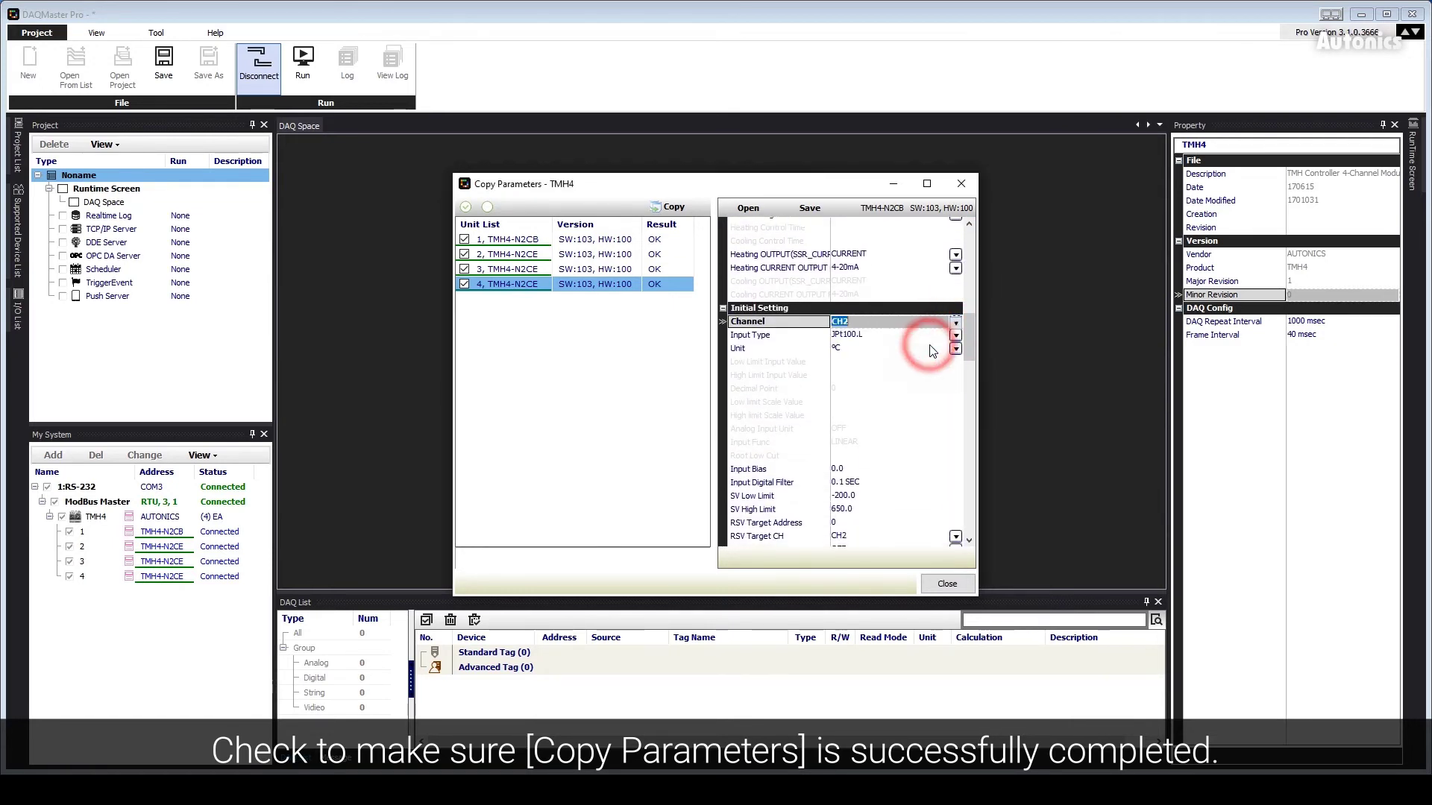
{"action": "left_click", "coordinate": [956, 321]}
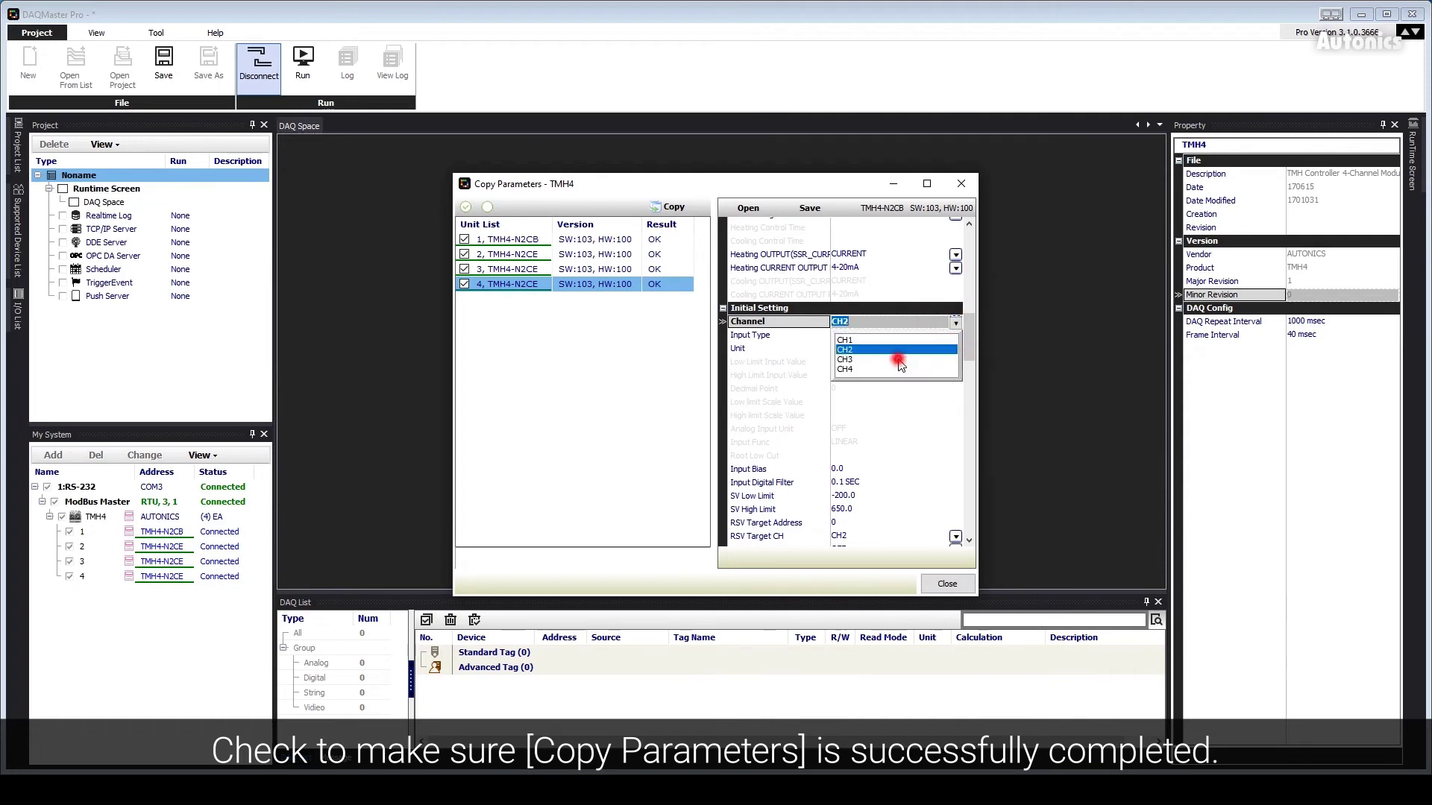
{"action": "left_click", "coordinate": [899, 360]}
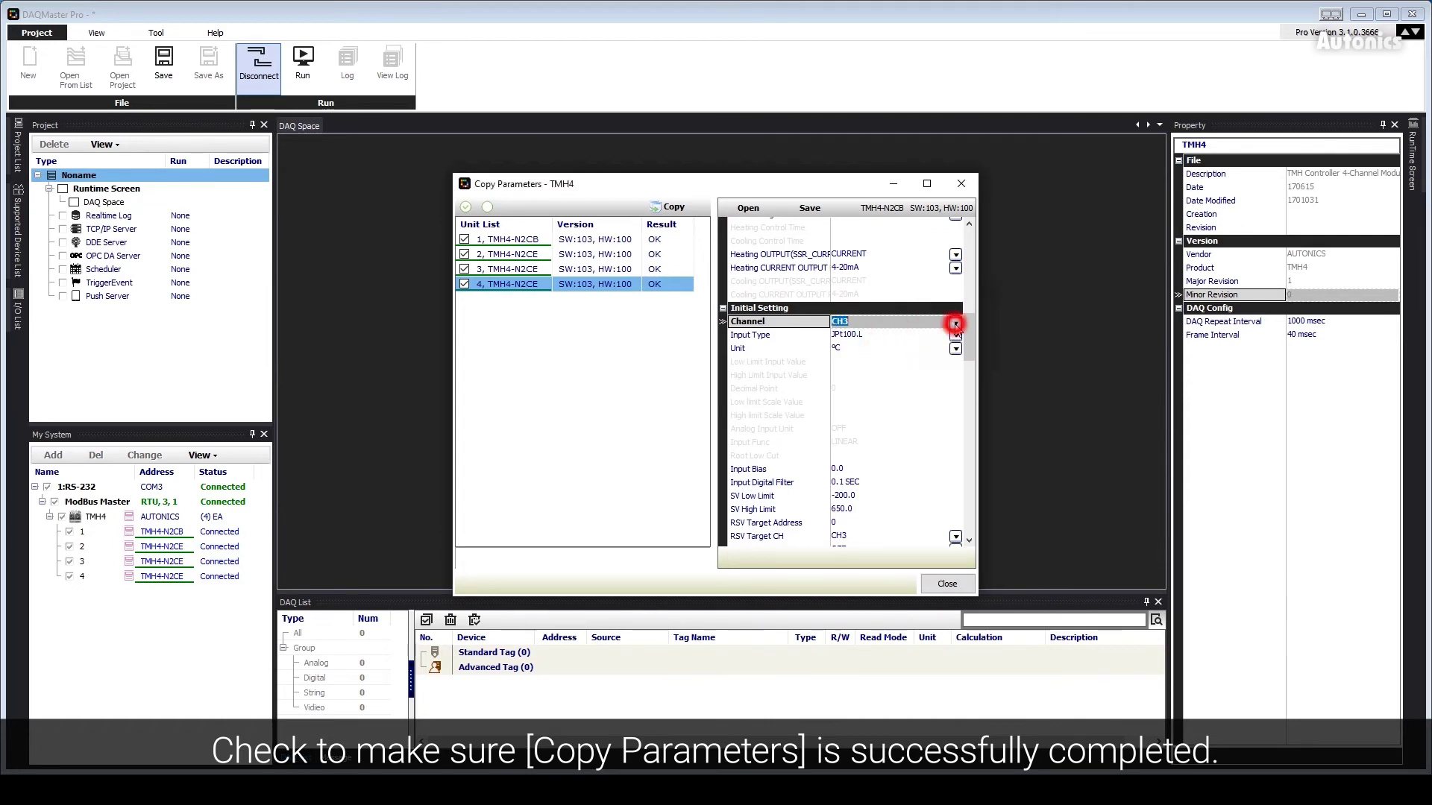
{"action": "left_click", "coordinate": [956, 321]}
{"action": "left_click", "coordinate": [893, 370]}
Step: Check the copied Monitoring SV and operation values for CH3, CH2 and CH1
{"action": "left_click_drag", "start_coordinate": [967, 332], "coordinate": [971, 253]}
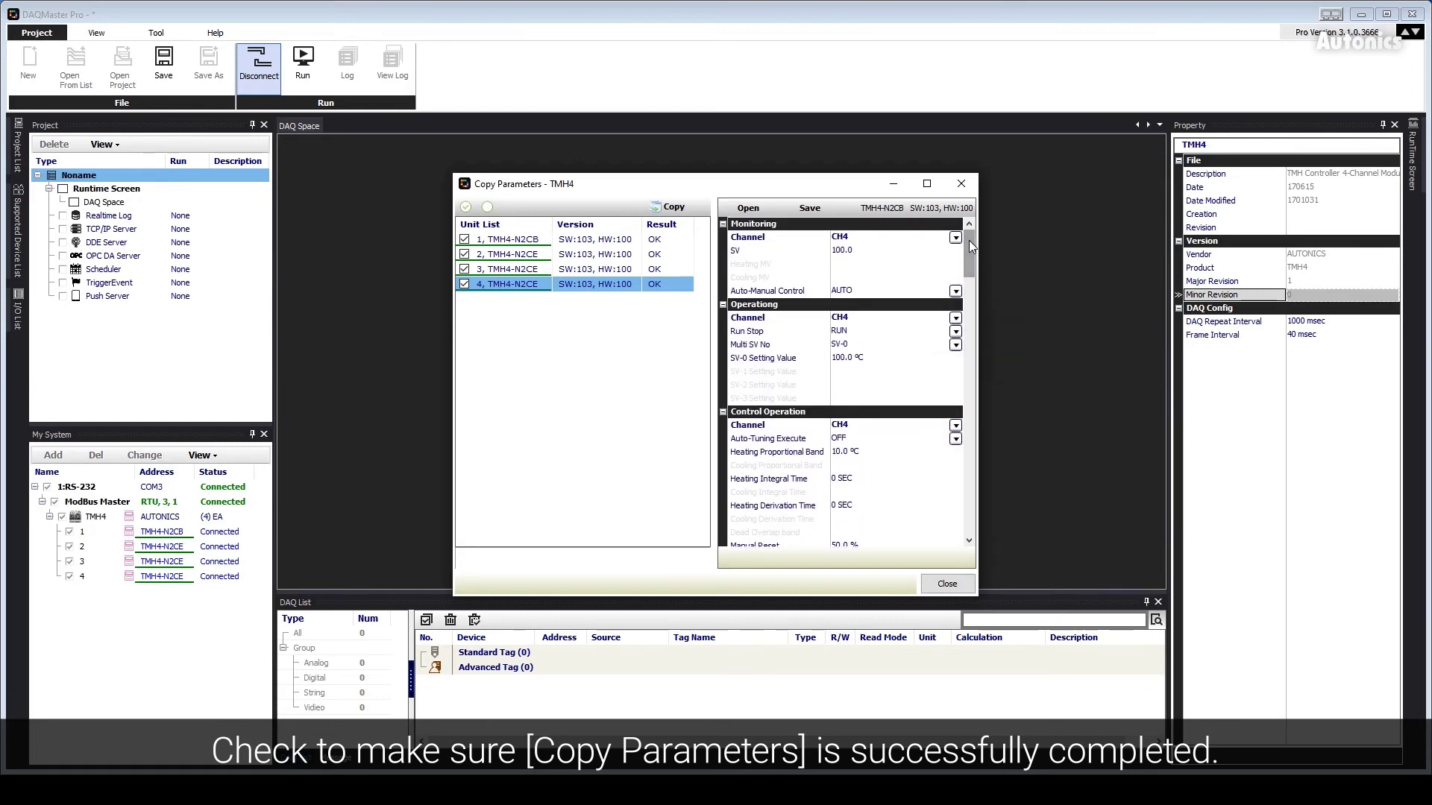
{"action": "left_click", "coordinate": [955, 238]}
{"action": "left_click", "coordinate": [876, 280]}
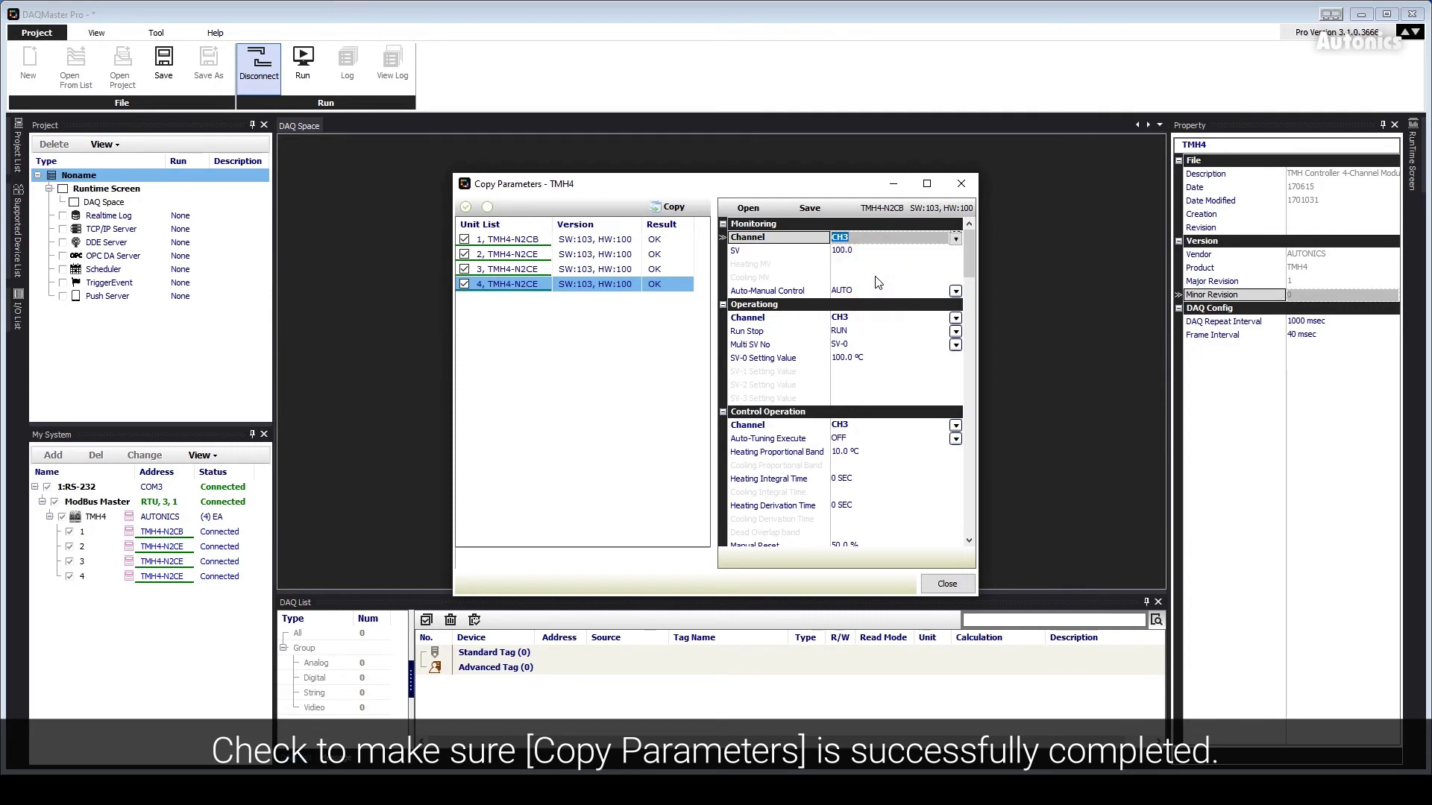
{"action": "left_click", "coordinate": [955, 237]}
{"action": "left_click", "coordinate": [891, 266]}
{"action": "left_click", "coordinate": [944, 237]}
{"action": "left_click", "coordinate": [910, 256]}
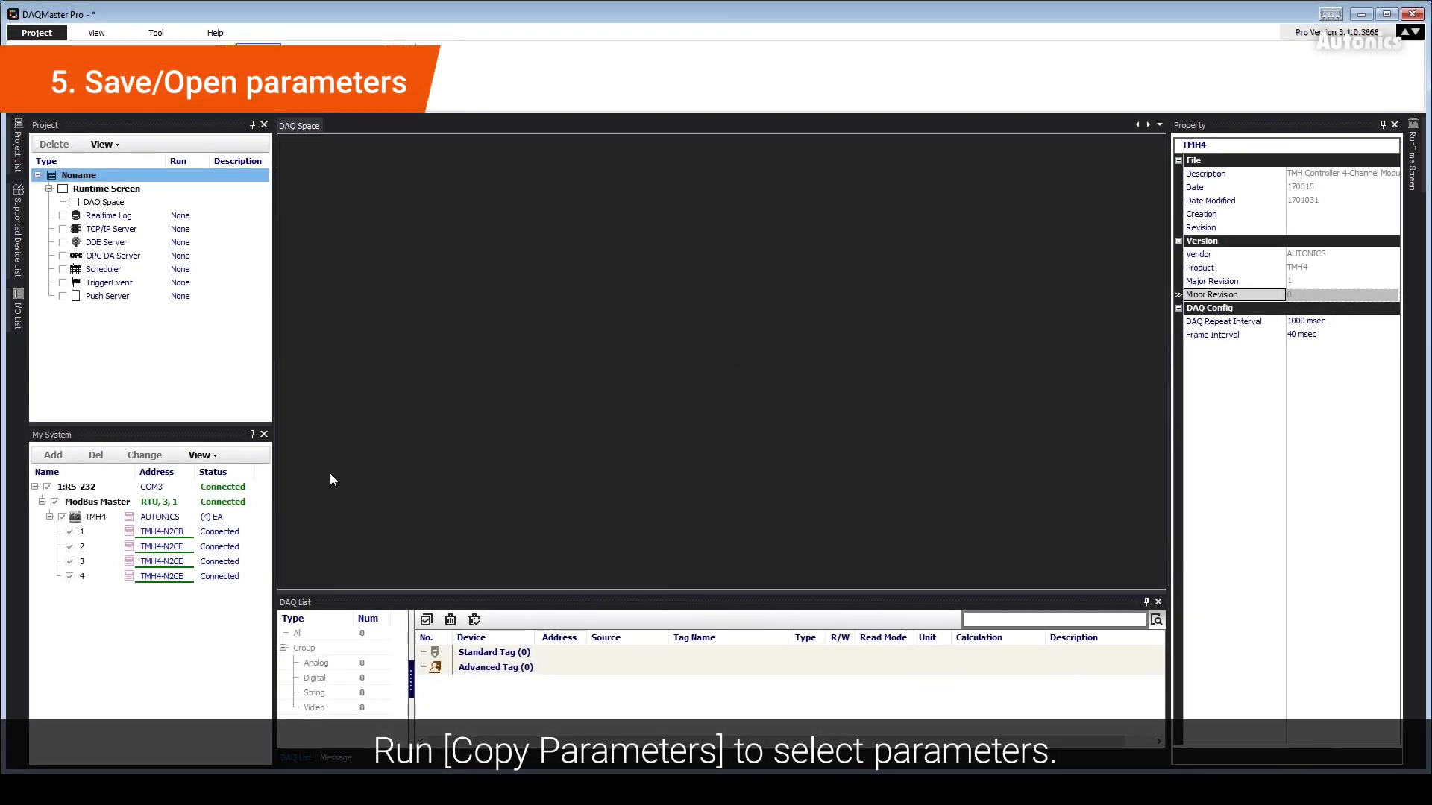
Step: Reopen Copy Parameters for the TMH4 group and select unit 1 (TMH4-N2CB) as the parameter source
{"action": "left_click", "coordinate": [163, 520]}
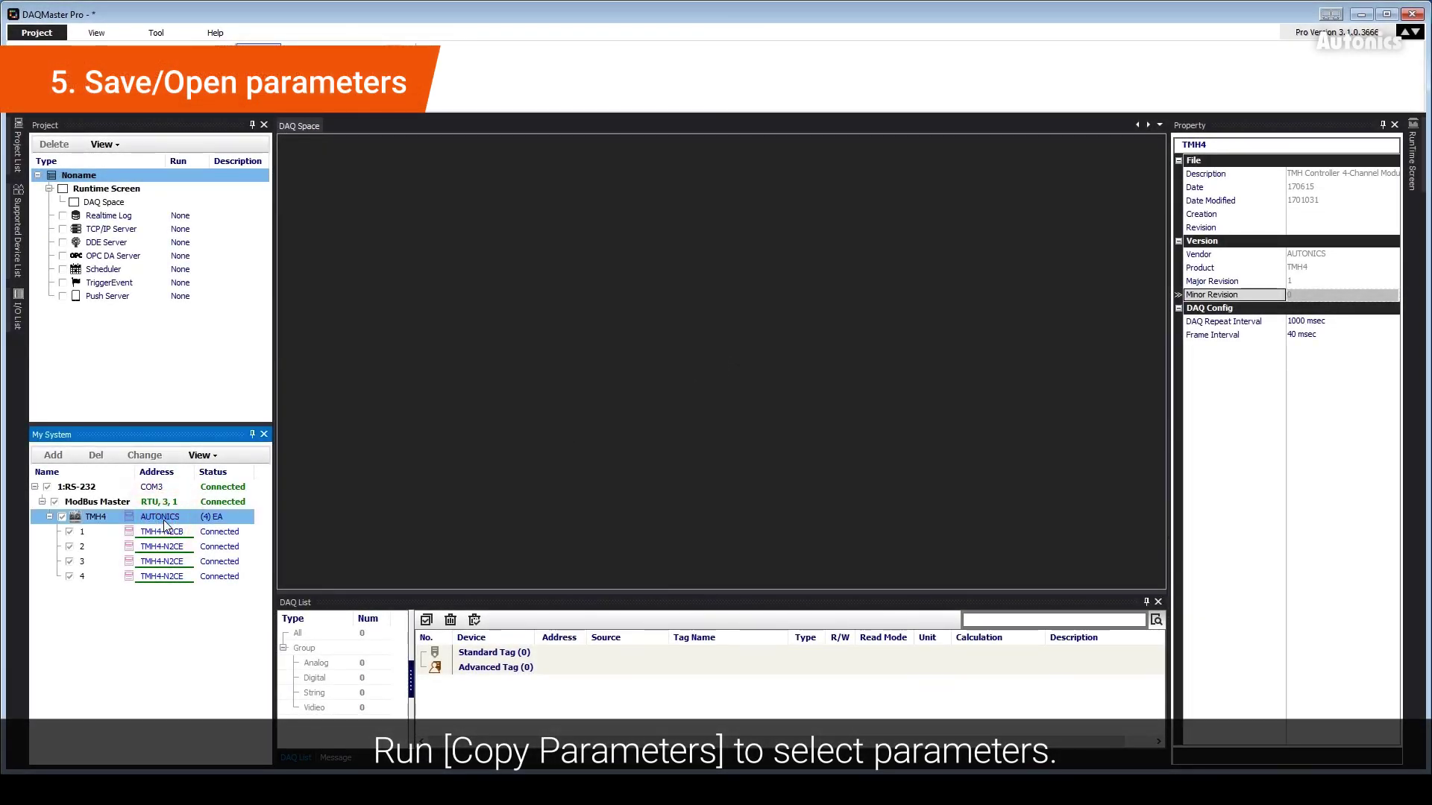
{"action": "right_click", "coordinate": [163, 520]}
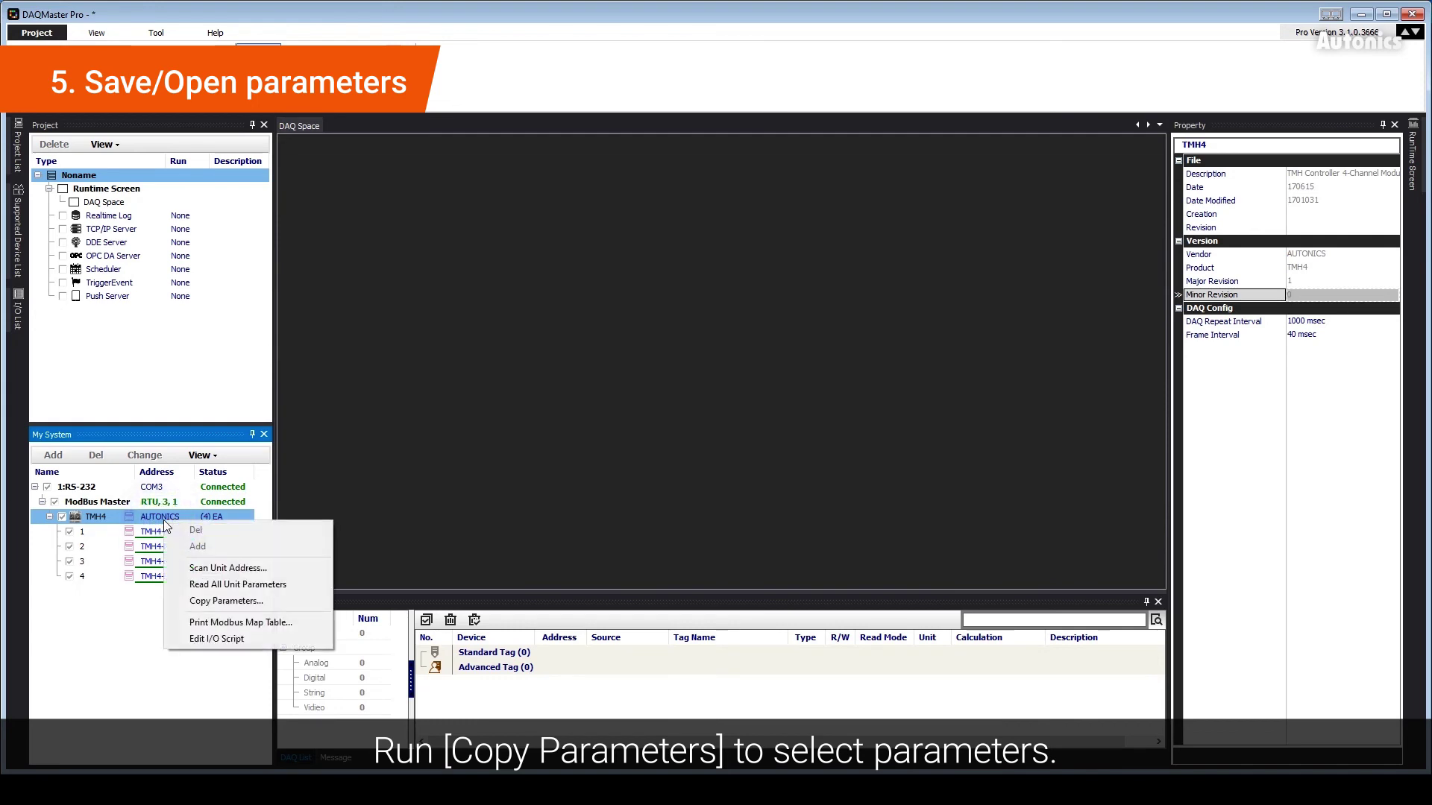
{"action": "left_click", "coordinate": [209, 601]}
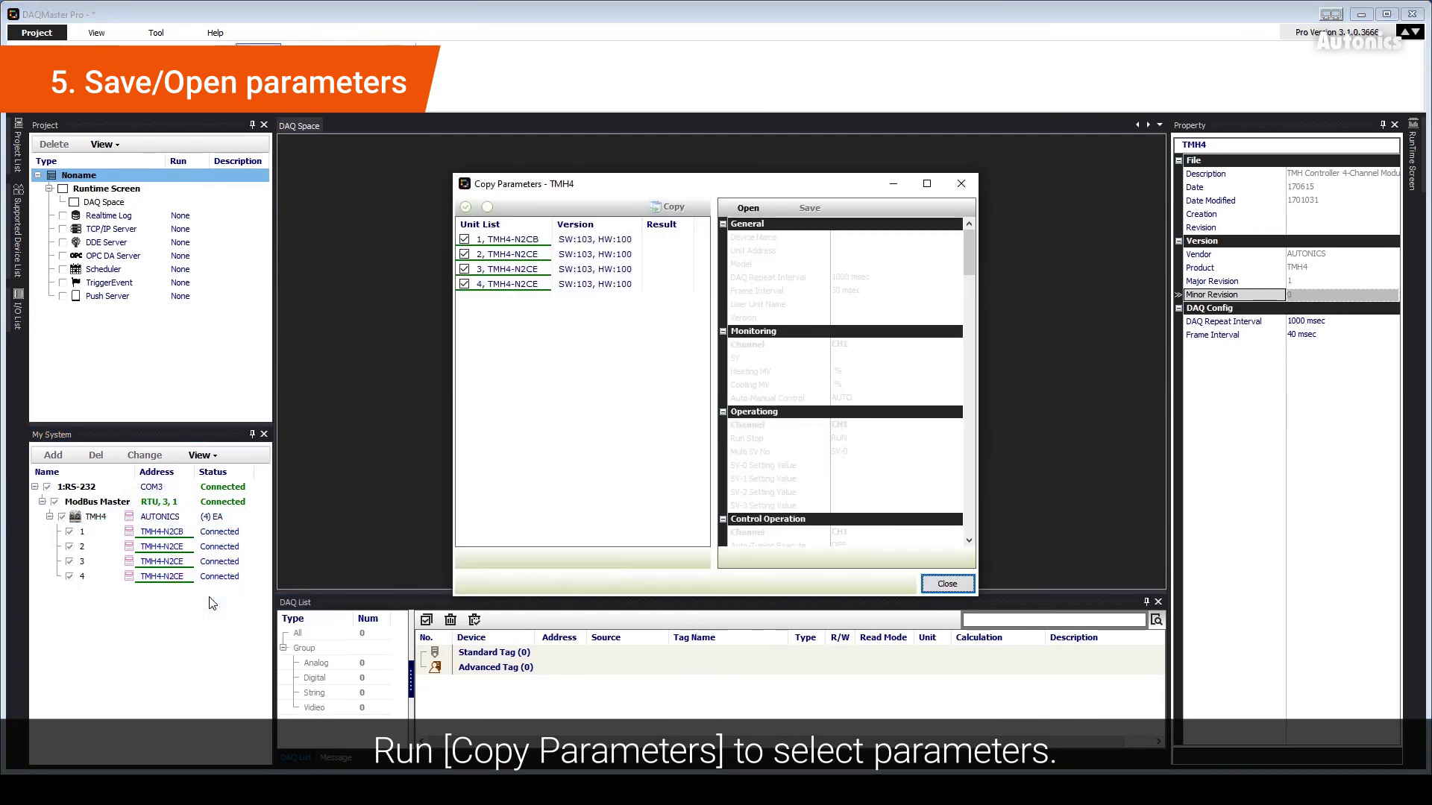
{"action": "left_click", "coordinate": [599, 239]}
{"action": "right_click", "coordinate": [600, 242]}
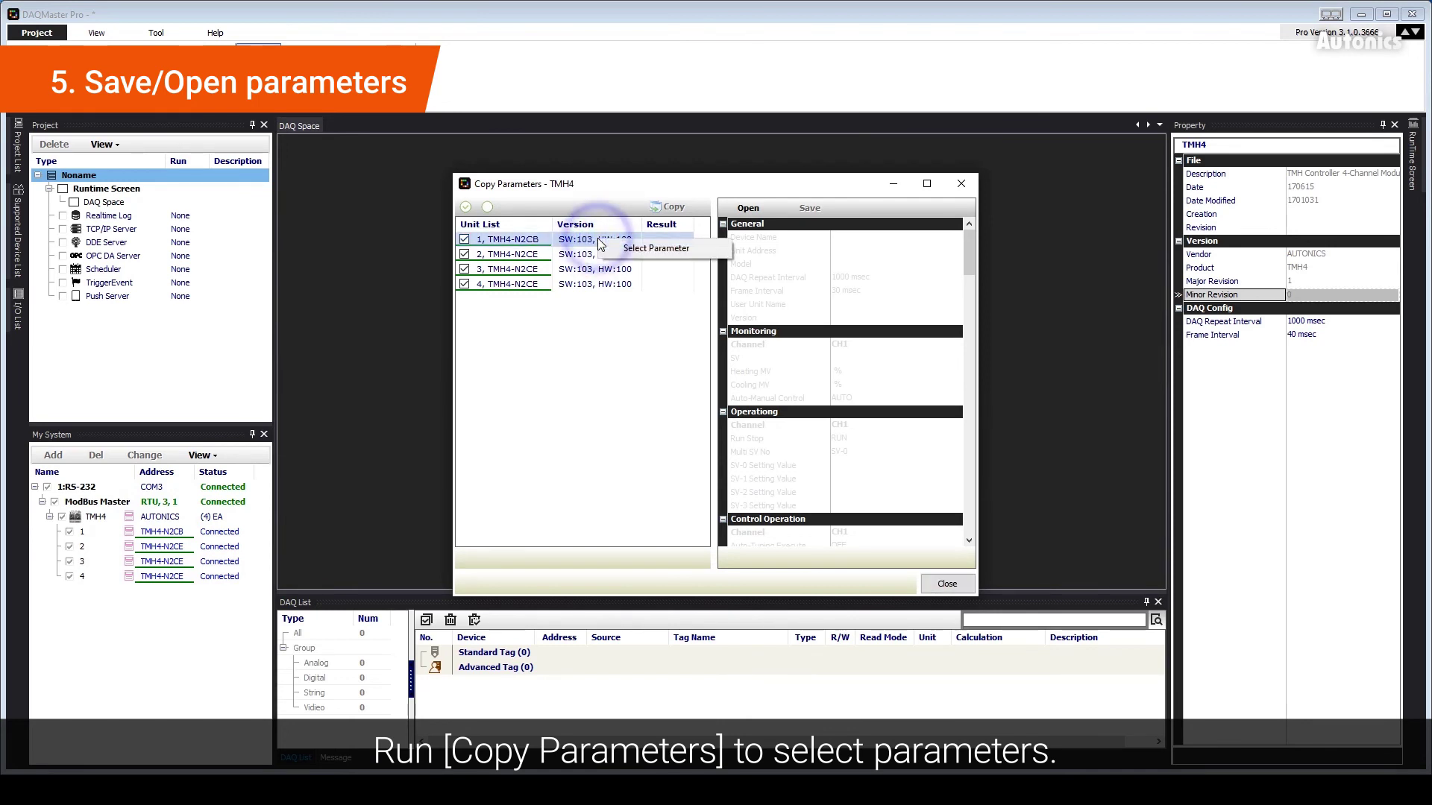
{"action": "left_click", "coordinate": [619, 248]}
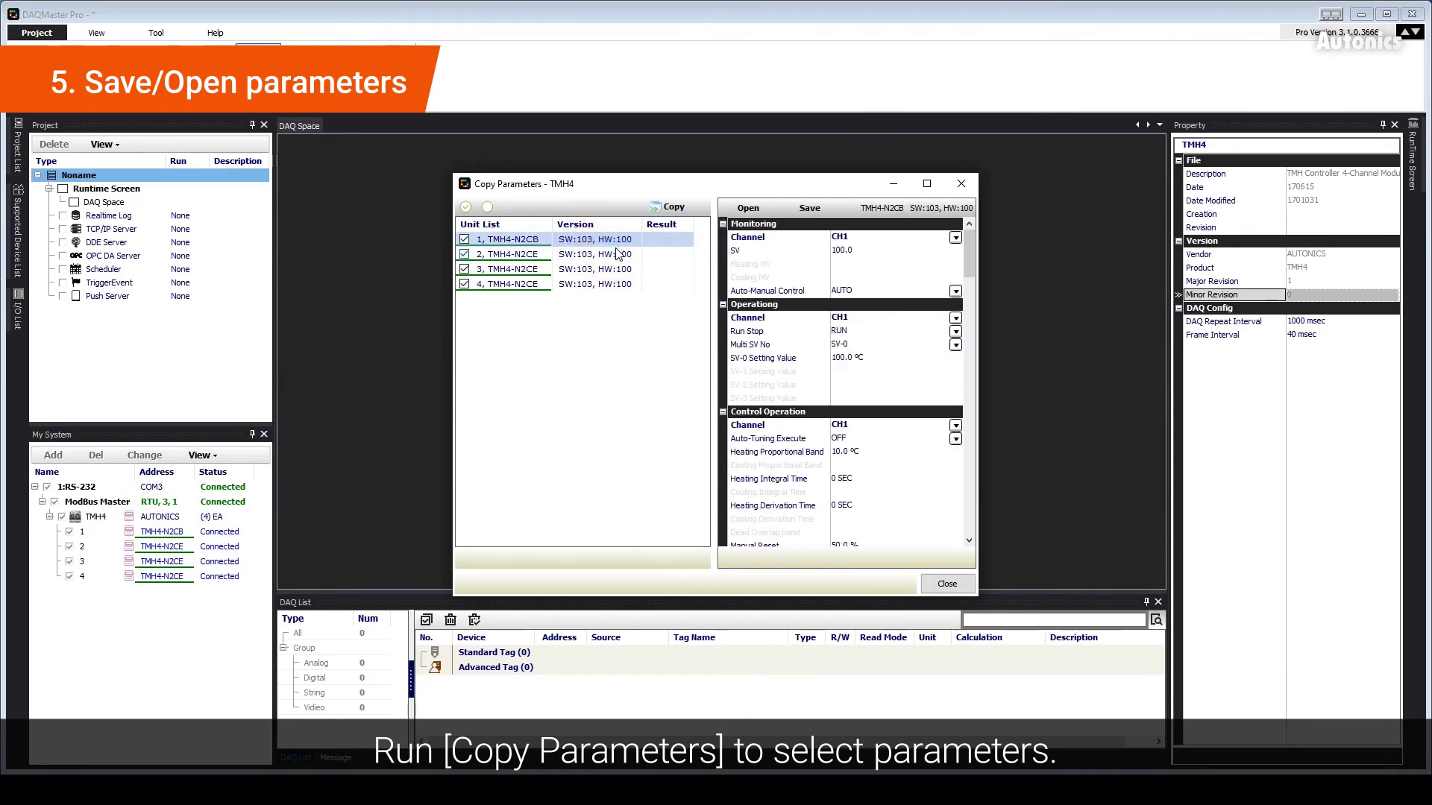
Step: Save unit 1's parameters as the properties file TMH4-N2CB in the TMH folder on the Desktop and close Copy Parameters
{"action": "left_click", "coordinate": [817, 209]}
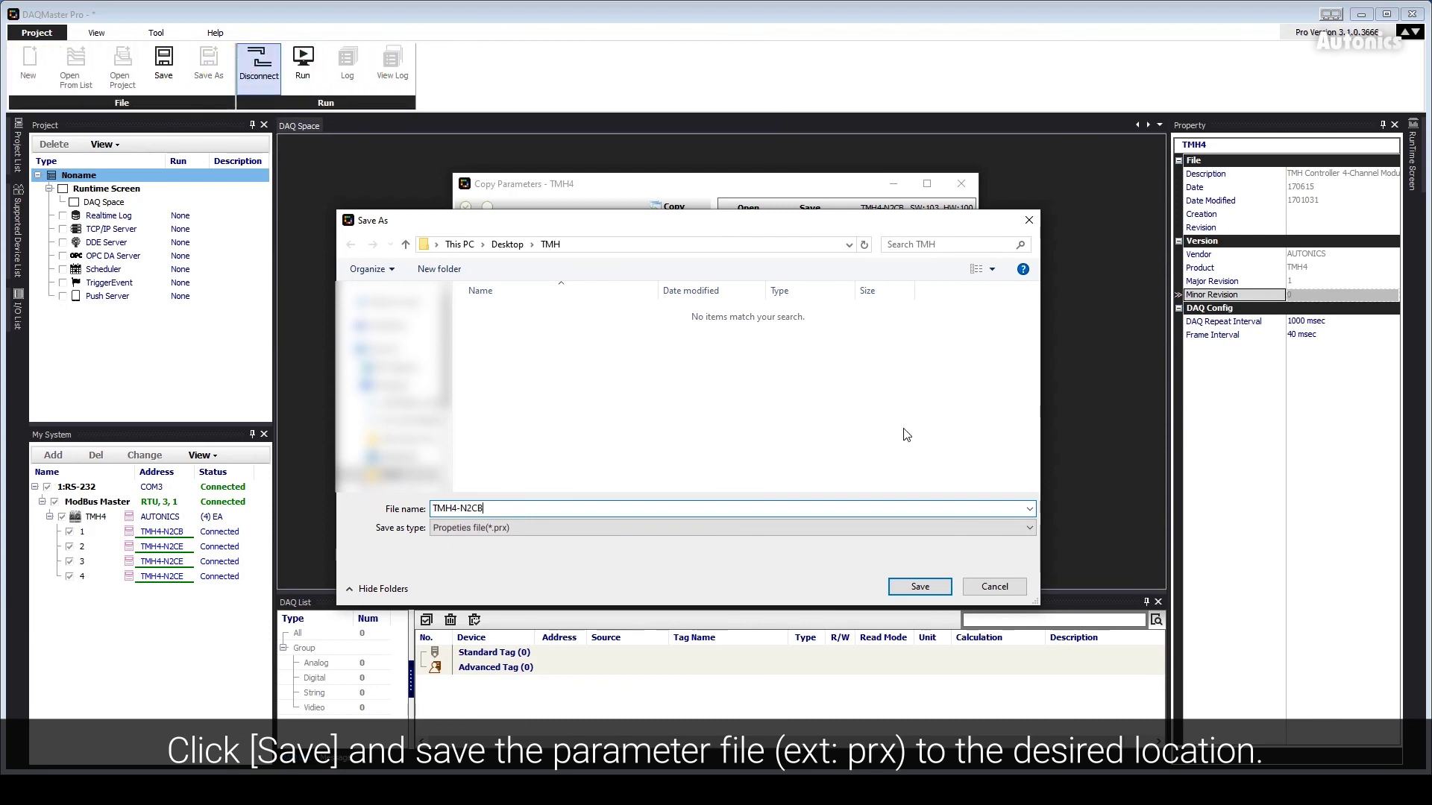
{"action": "left_click", "coordinate": [920, 587]}
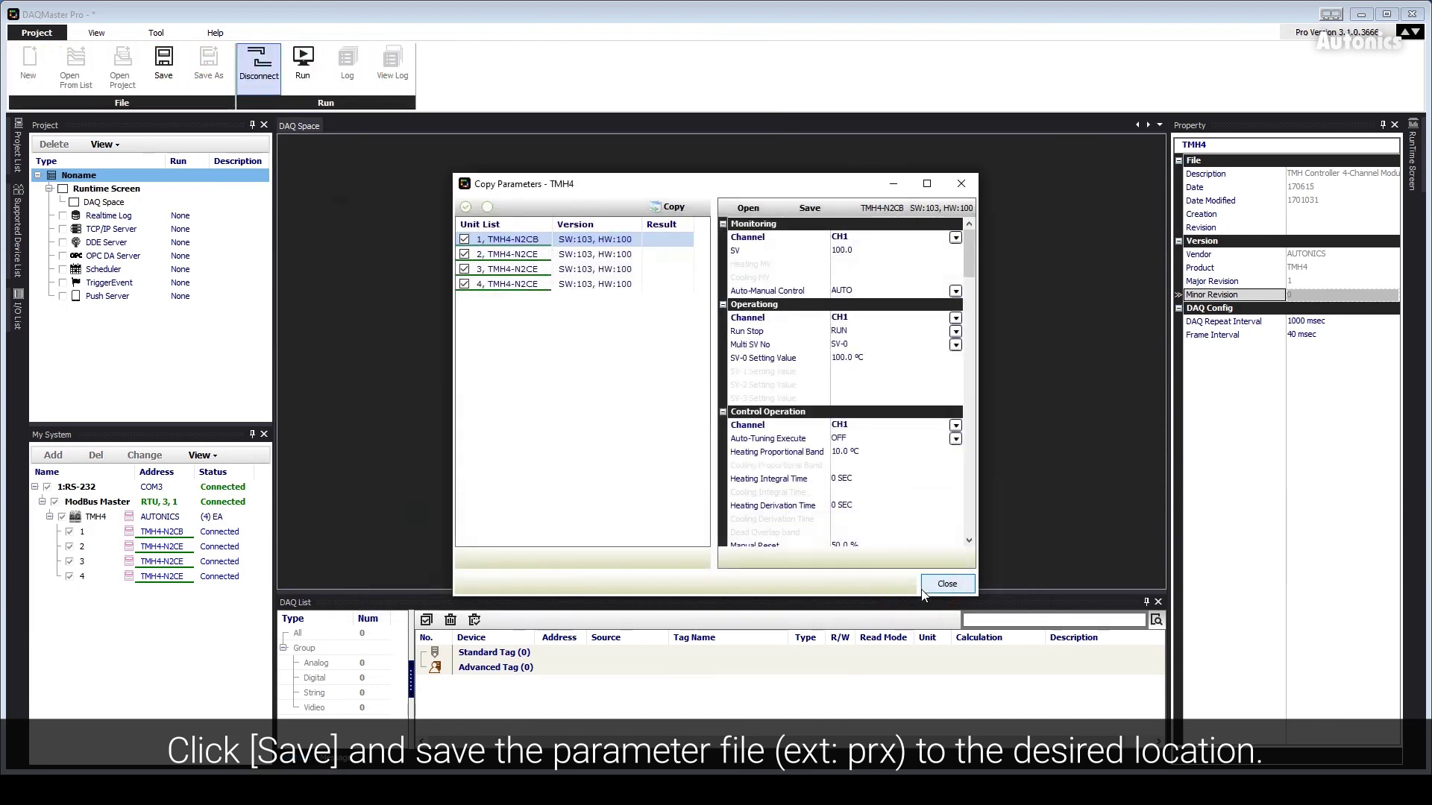
{"action": "left_click", "coordinate": [947, 584]}
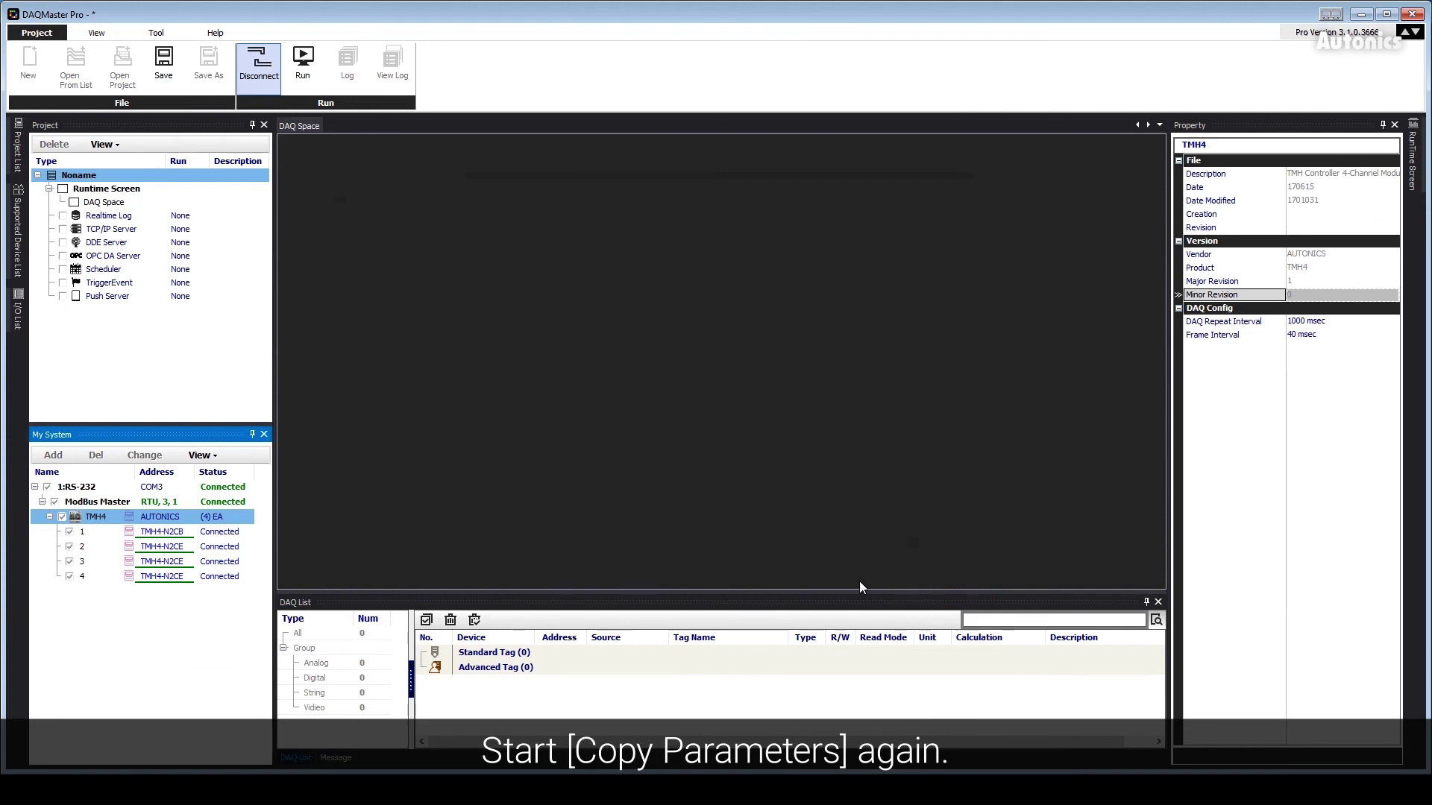
Step: Start Copy Parameters for the TMH4 group again and open the saved parameter file TMH4-N2CB from the TMH folder
{"action": "right_click", "coordinate": [182, 517]}
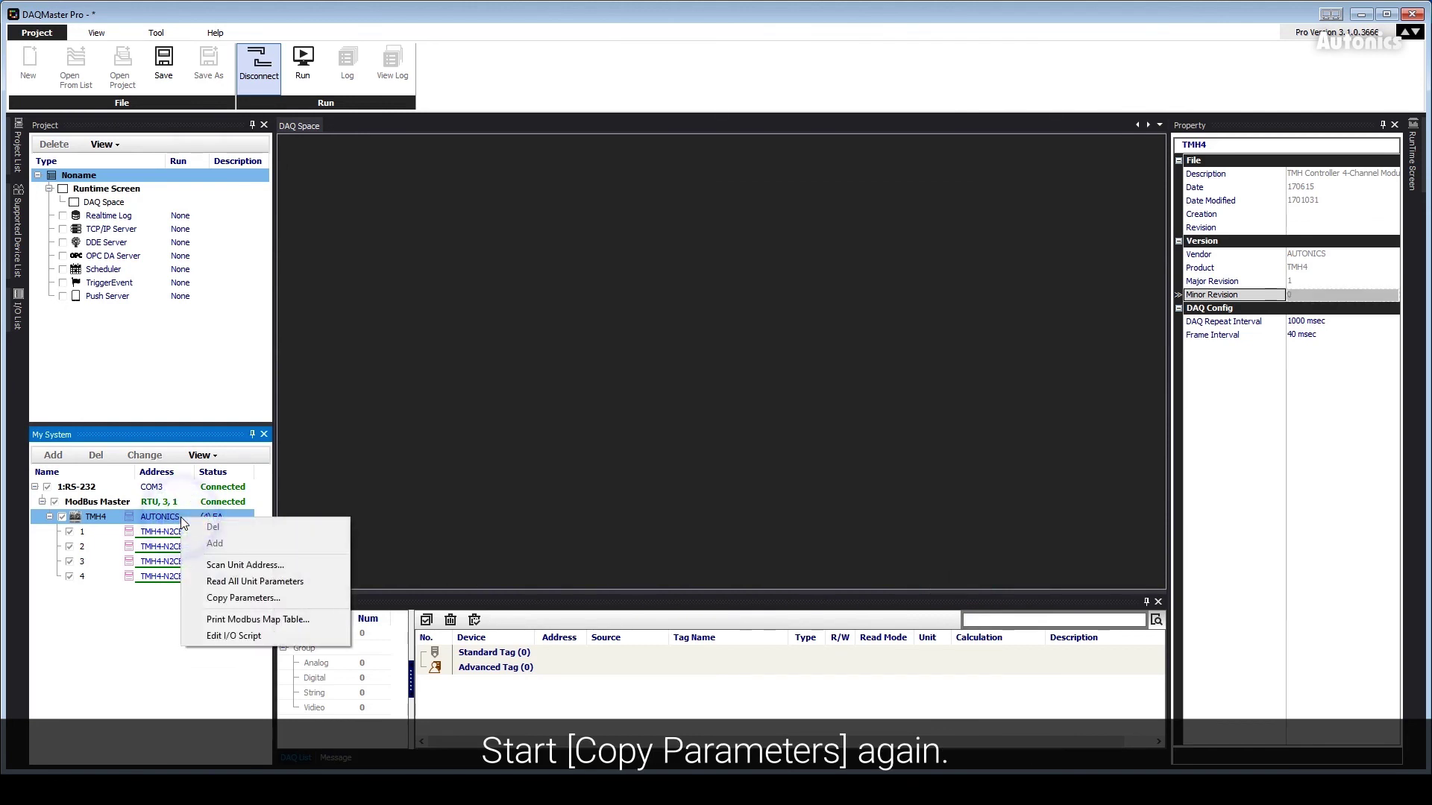
{"action": "left_click", "coordinate": [261, 597]}
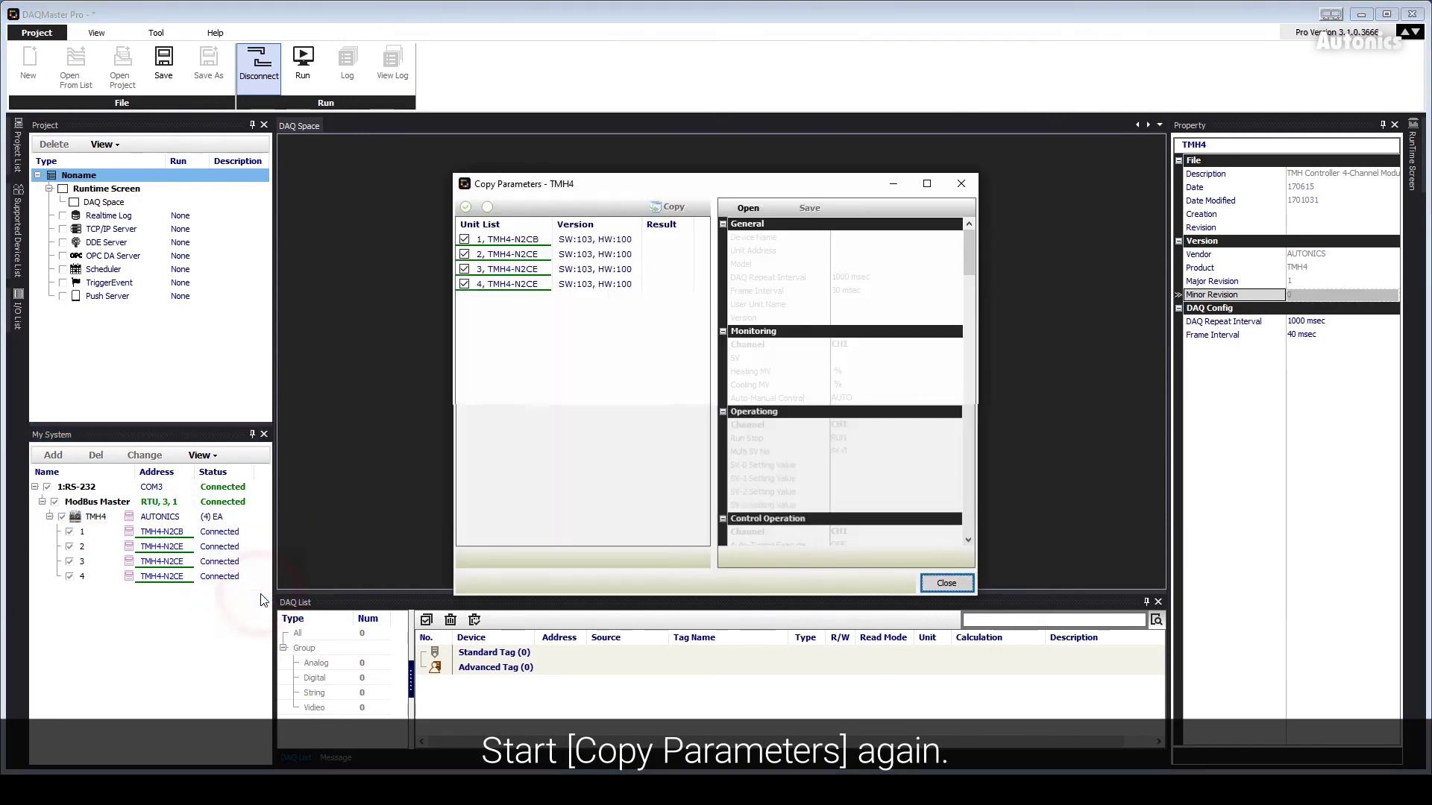
{"action": "left_click", "coordinate": [749, 210]}
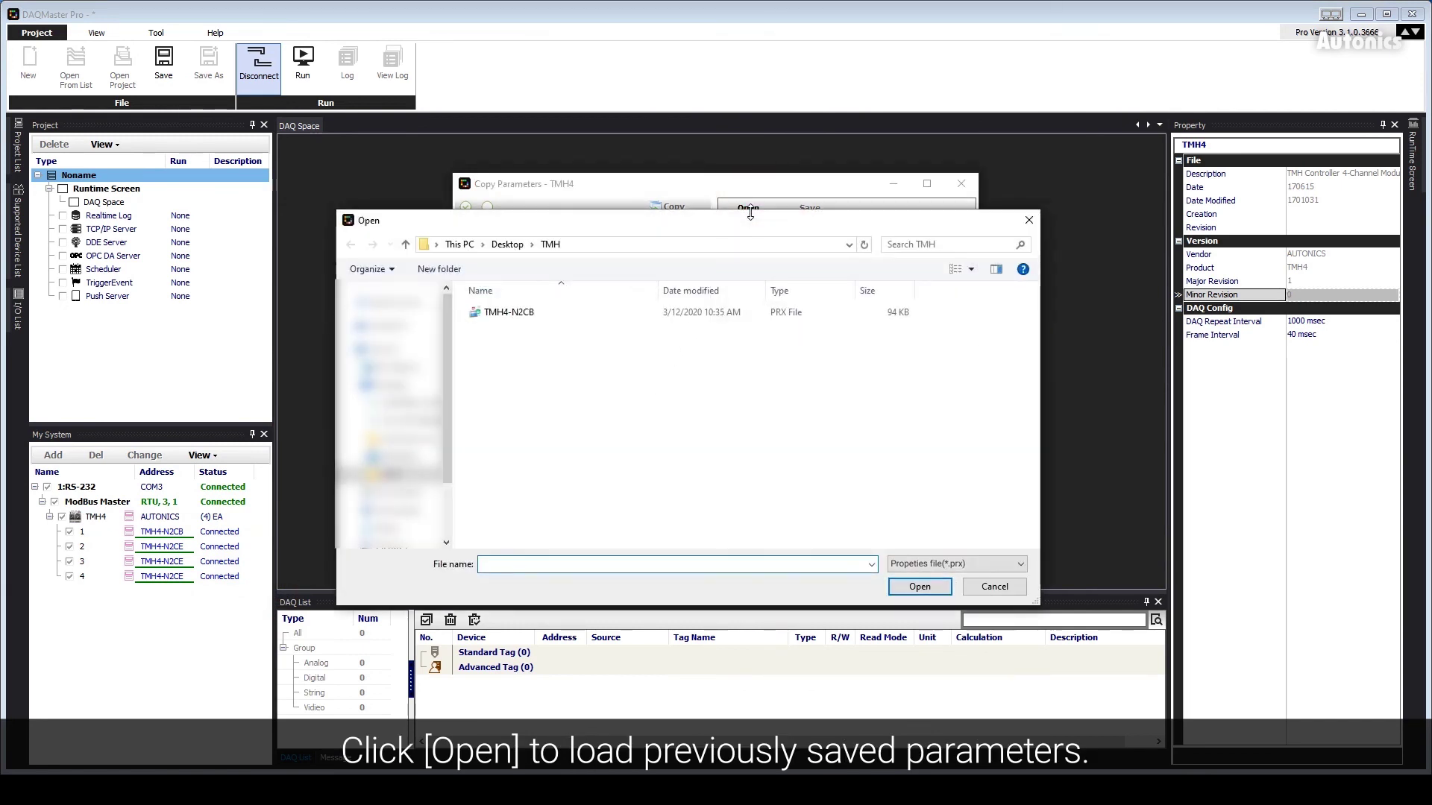
{"action": "double_click", "coordinate": [559, 313]}
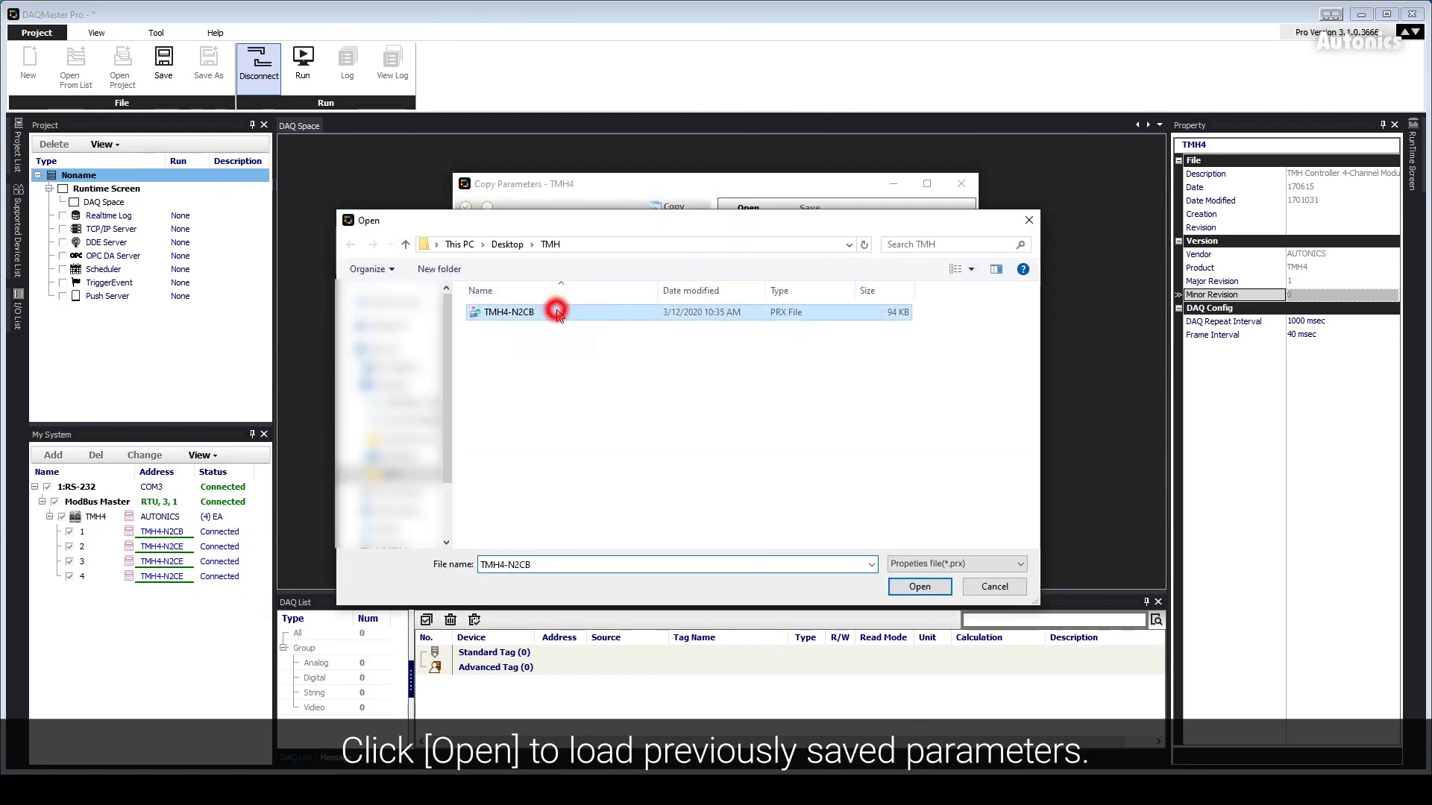